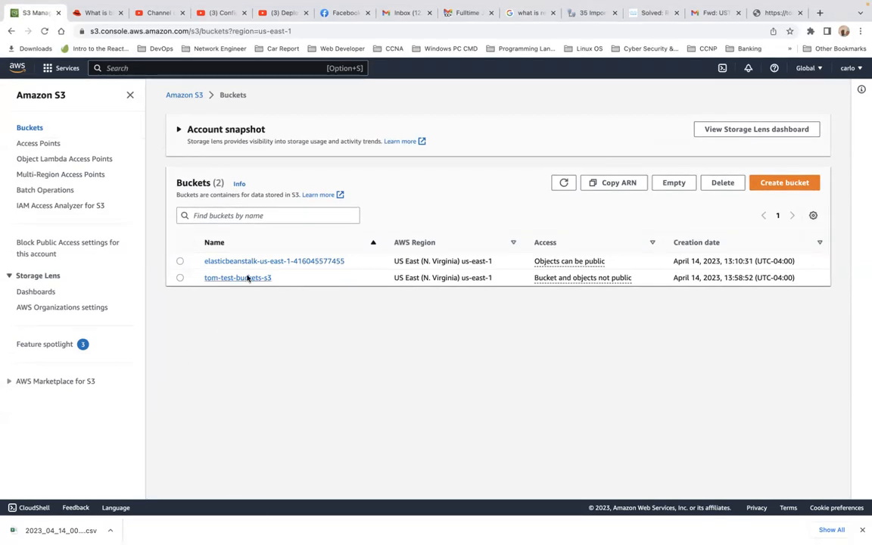
- Start an upload to the tom-test-buckets-s3 bucket and add Bruxells.jpg from the S3 folder on the Desktop
left_click(248, 279)
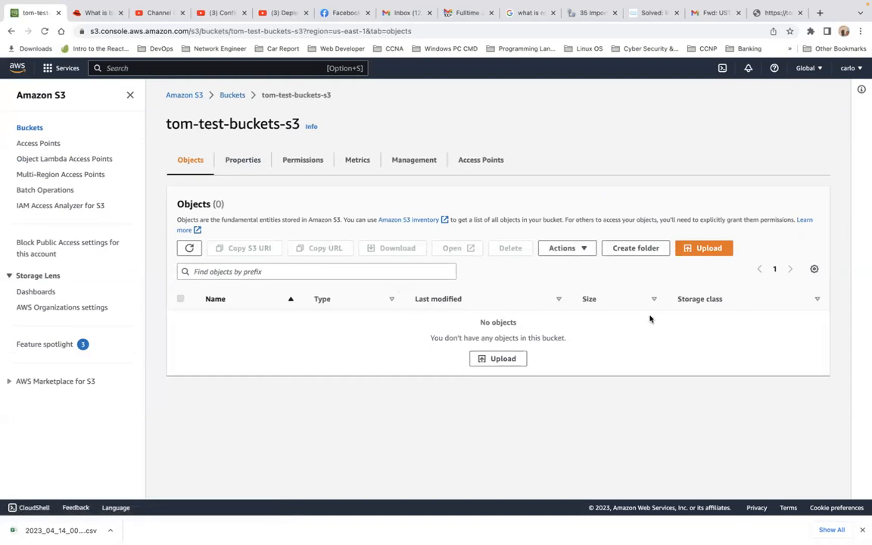
left_click(701, 247)
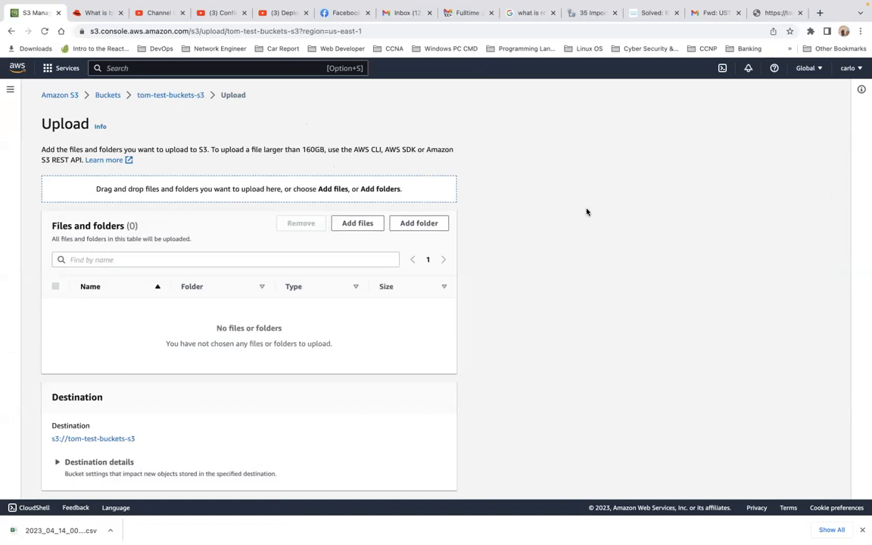
left_click(360, 224)
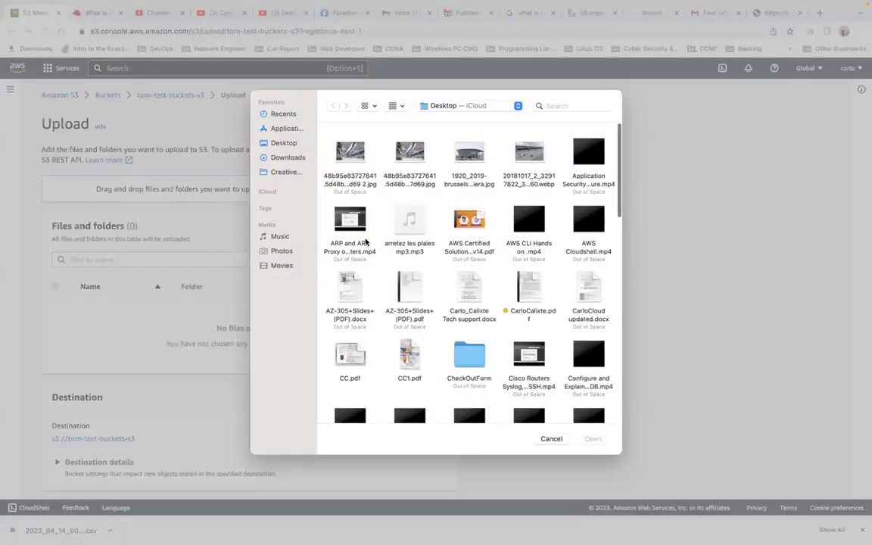
left_click(283, 142)
scroll(490, 264, "down", 15)
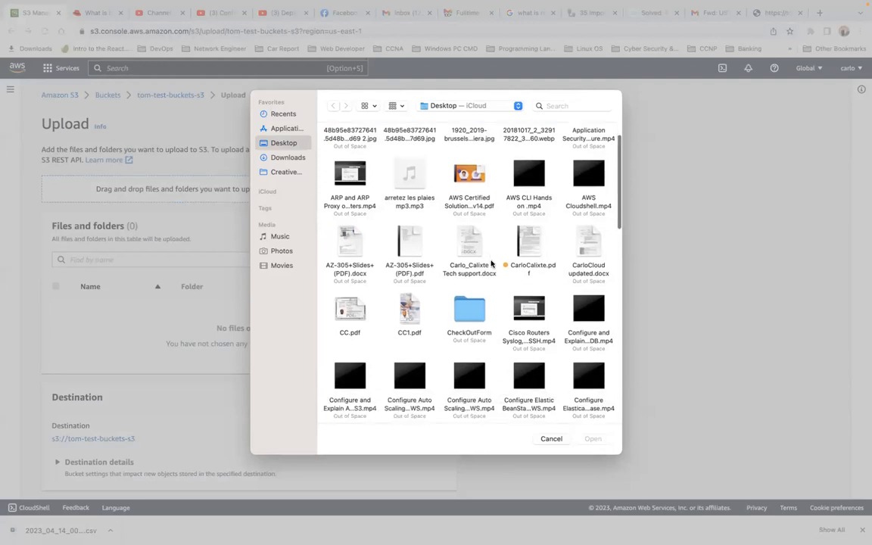
scroll(491, 263, "down", 2)
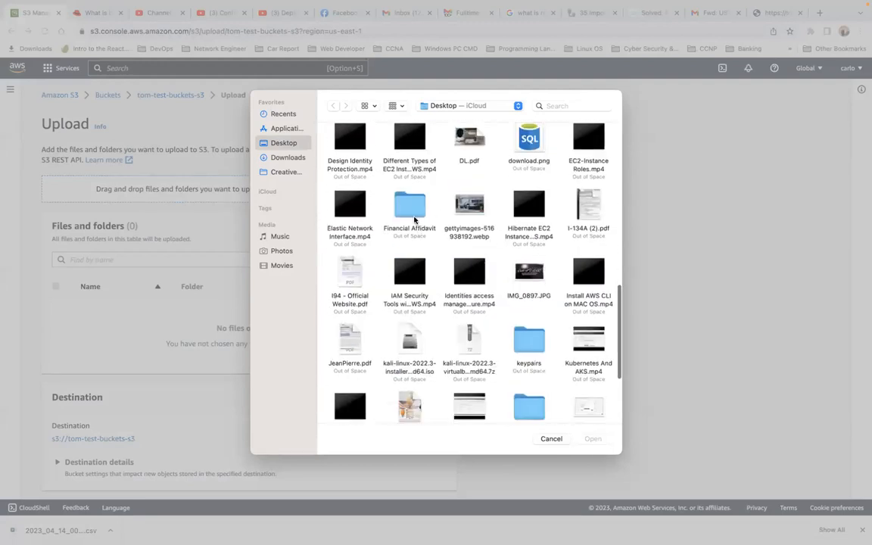
scroll(530, 303, "down", 4)
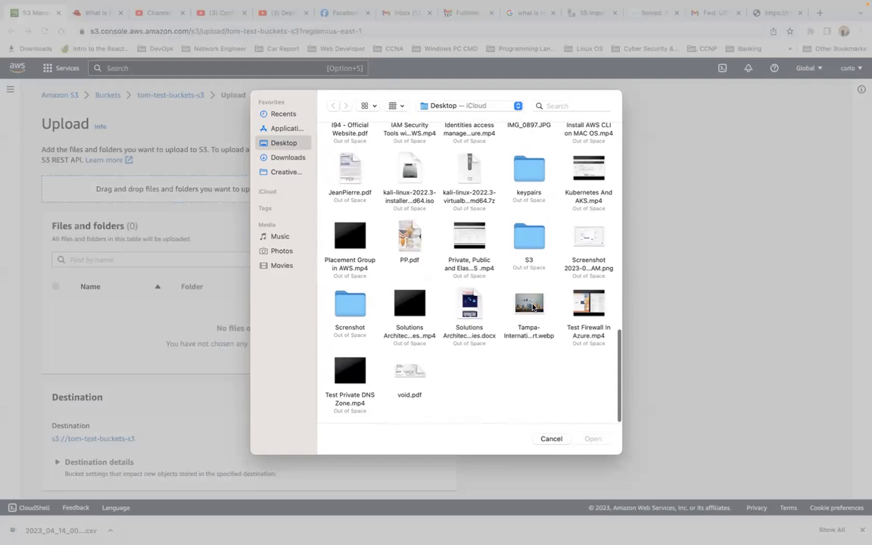
double_click(526, 256)
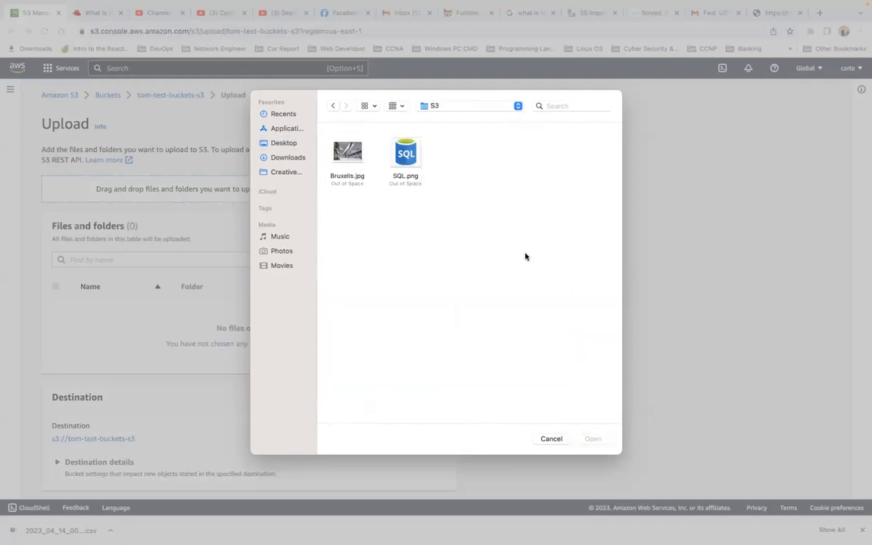
left_click(337, 150)
left_click(592, 439)
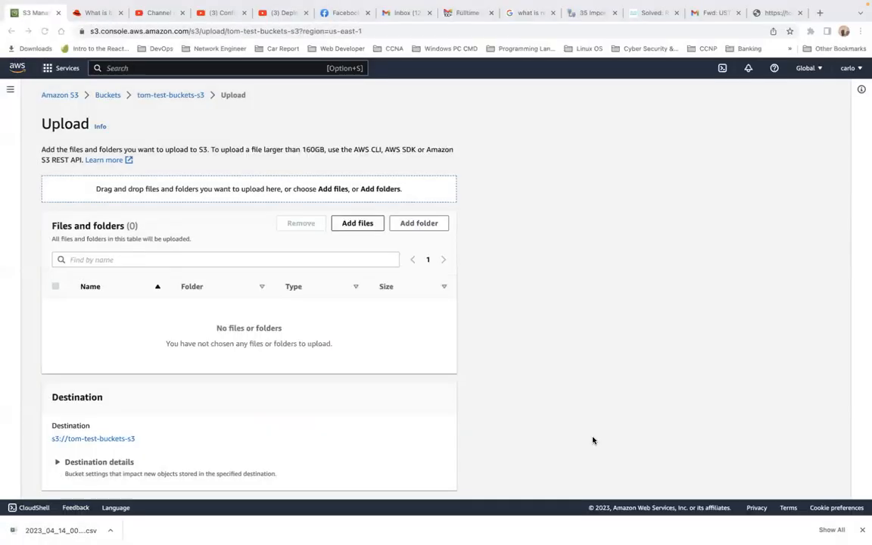
- Upload the added Bruxells.jpg to the bucket and open the bucket's permissions
scroll(423, 144, "down", 2)
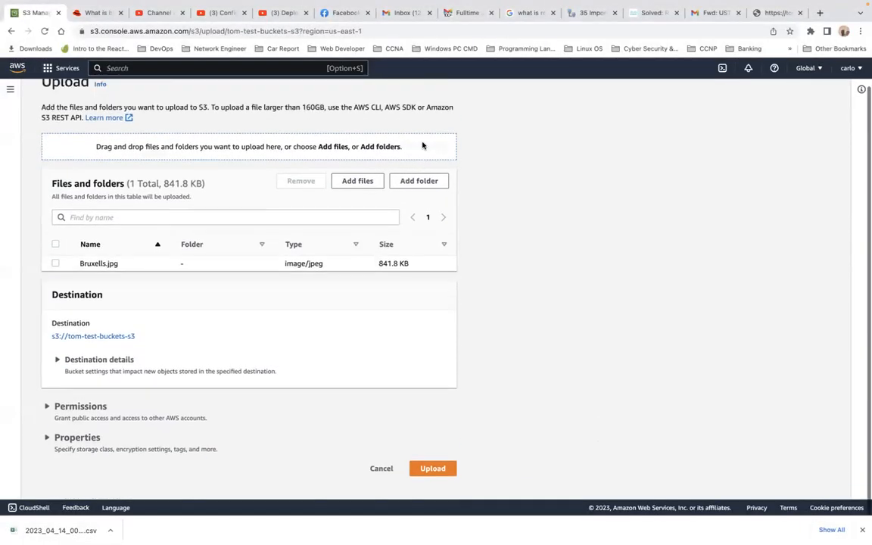
left_click(433, 481)
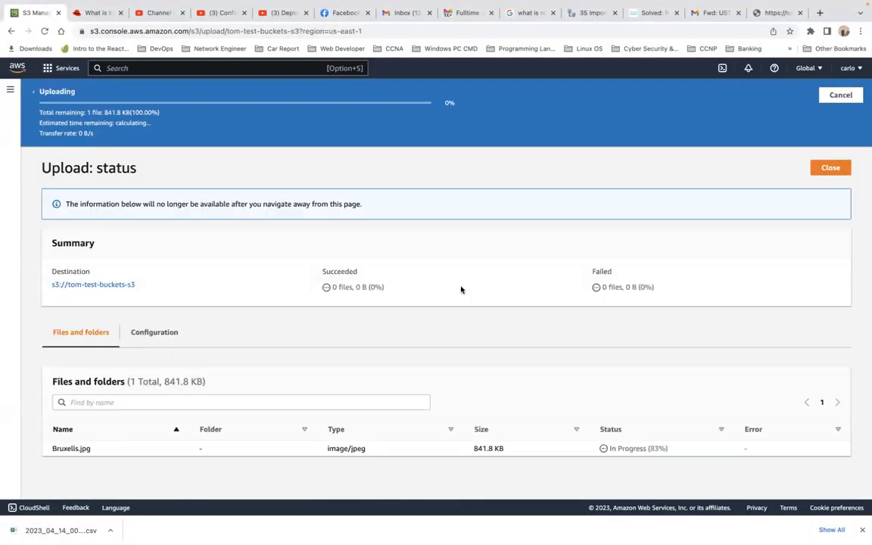
left_click(830, 138)
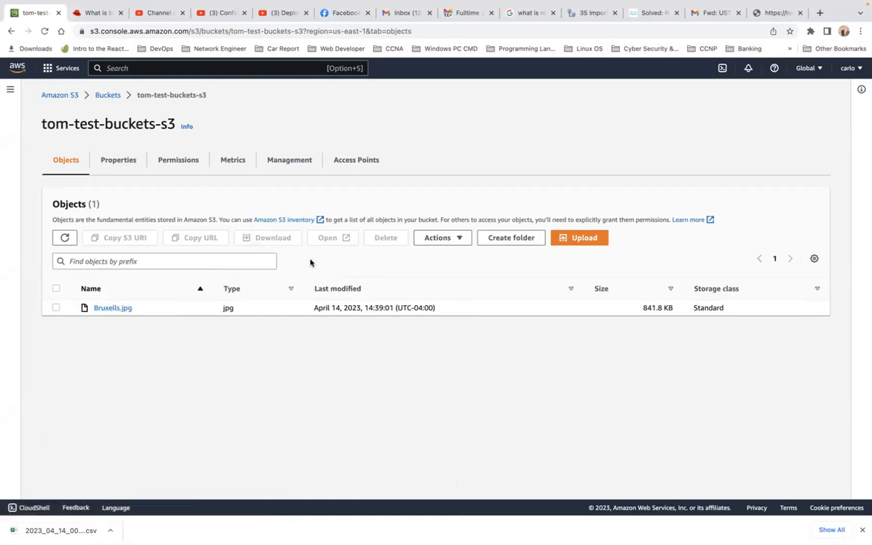
left_click(175, 164)
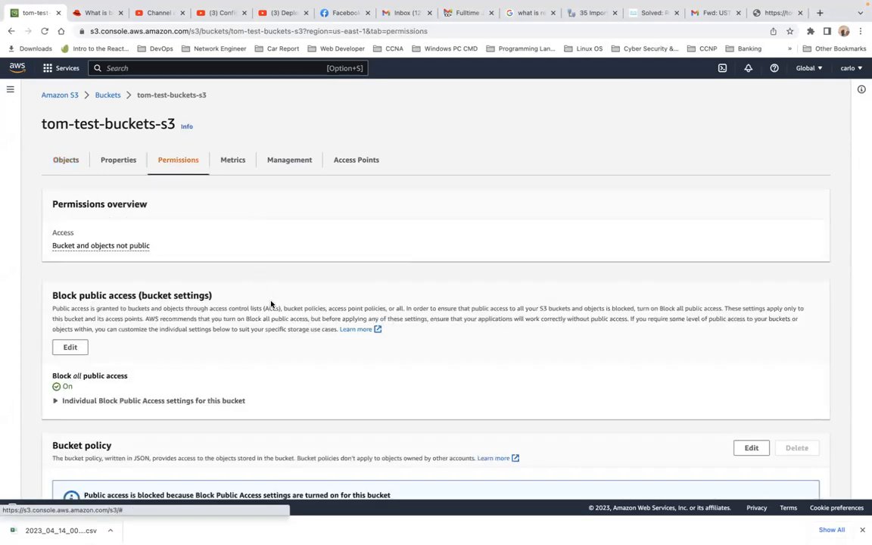
- Search Google for "what is s3 policy" in a new browser tab
left_click(820, 13)
type("g")
key("Return")
type("whatt is")
key("BackSpace")
key("BackSpace")
key("BackSpace")
key("BackSpace")
type("is ")
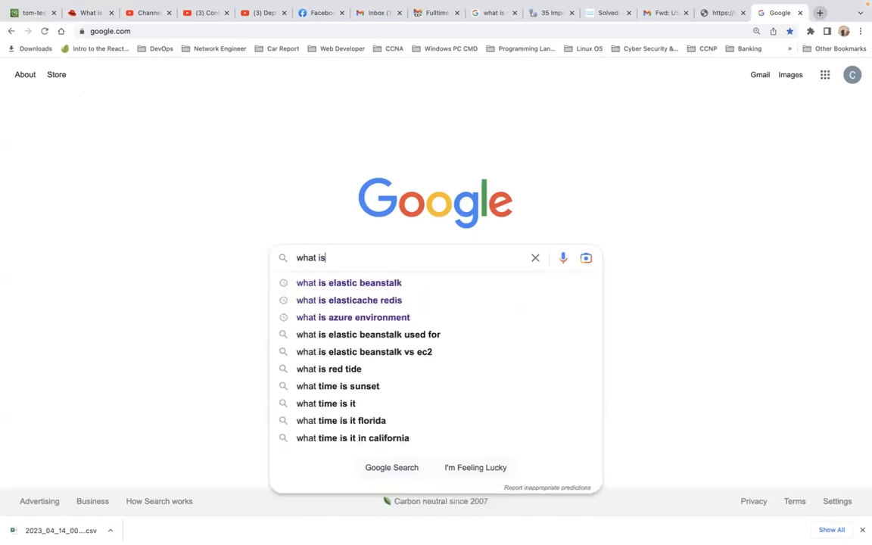
type("s3")
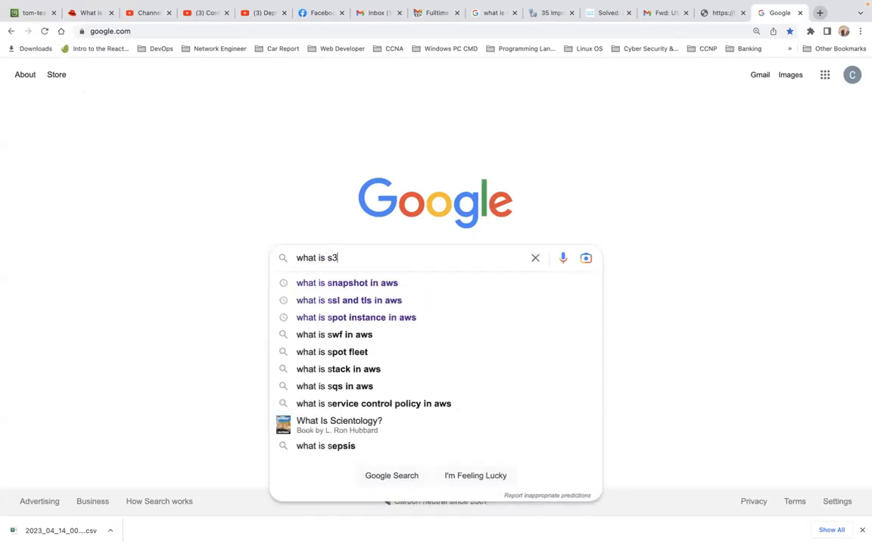
type(" pol")
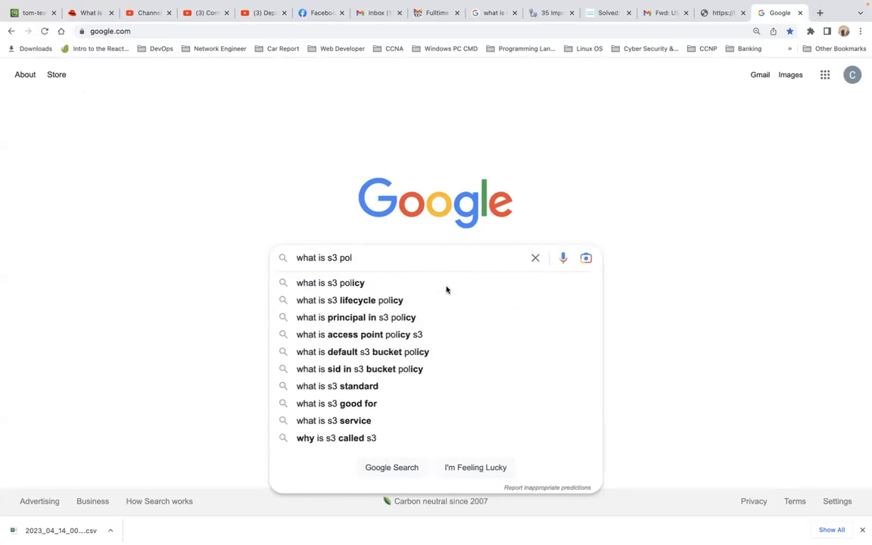
left_click(395, 290)
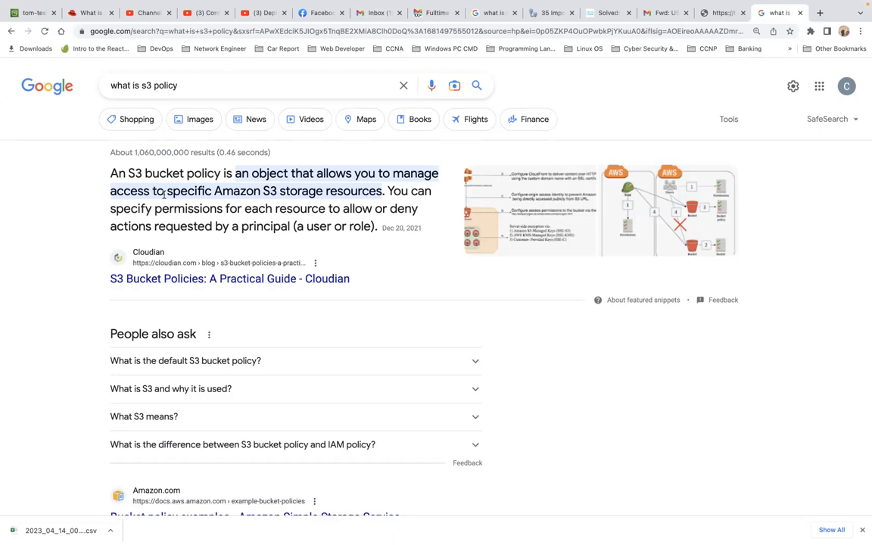
- Open Amazon's "Bucket policy examples" search result and read through its sample JSON policies
scroll(164, 195, "down", 3)
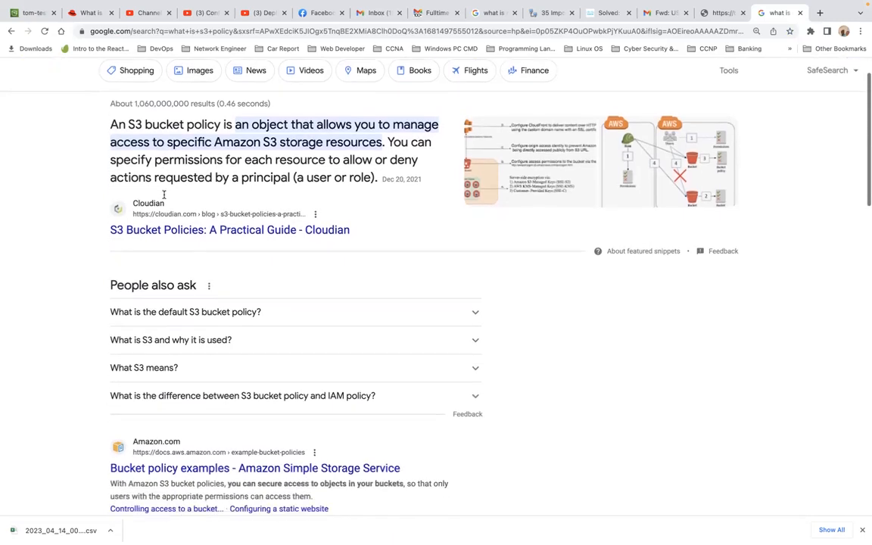
left_click(260, 408)
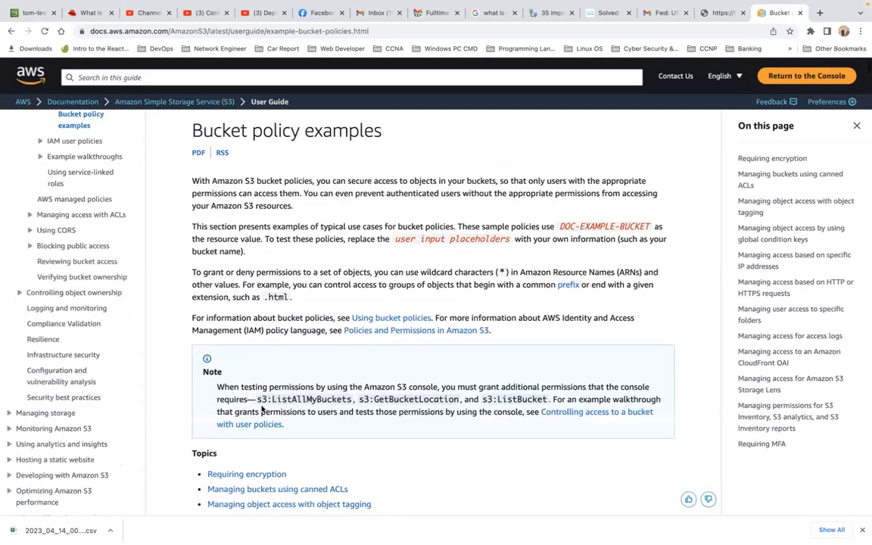
scroll(262, 409, "down", 8)
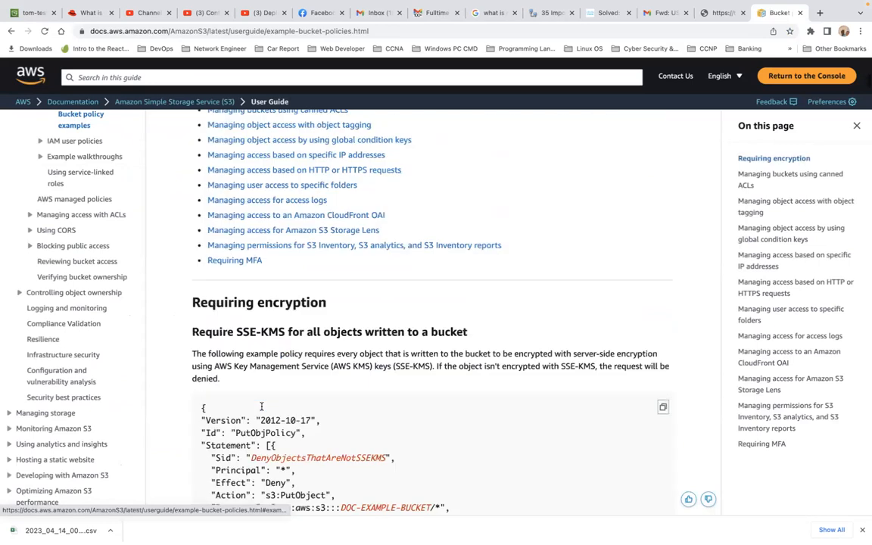
scroll(262, 406, "down", 5)
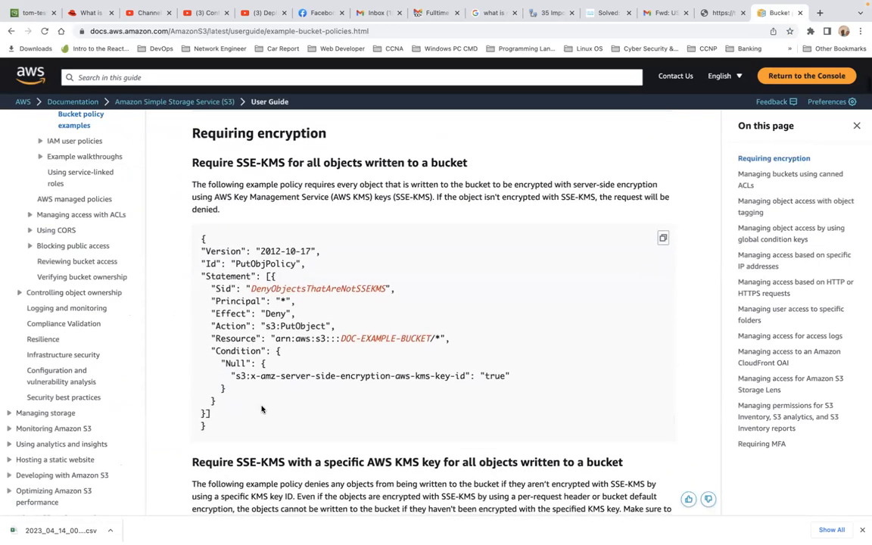
scroll(262, 406, "down", 20)
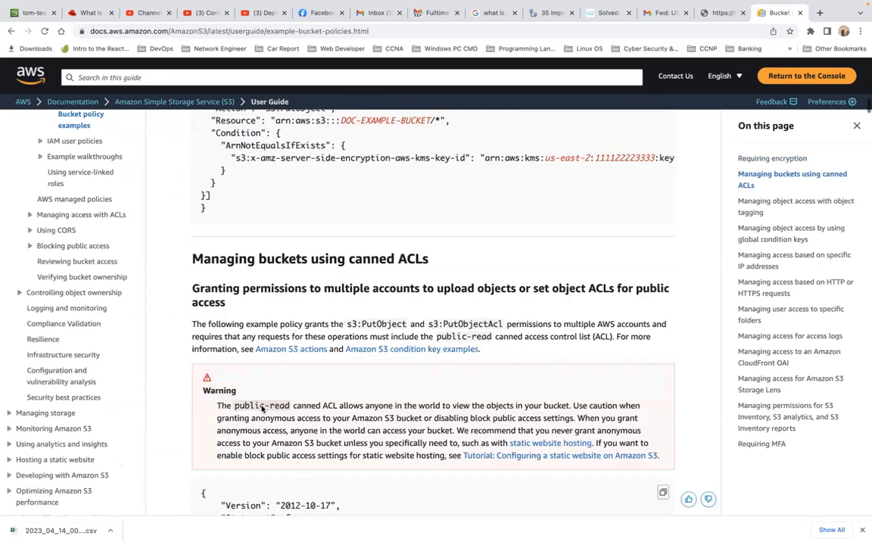
scroll(262, 406, "down", 17)
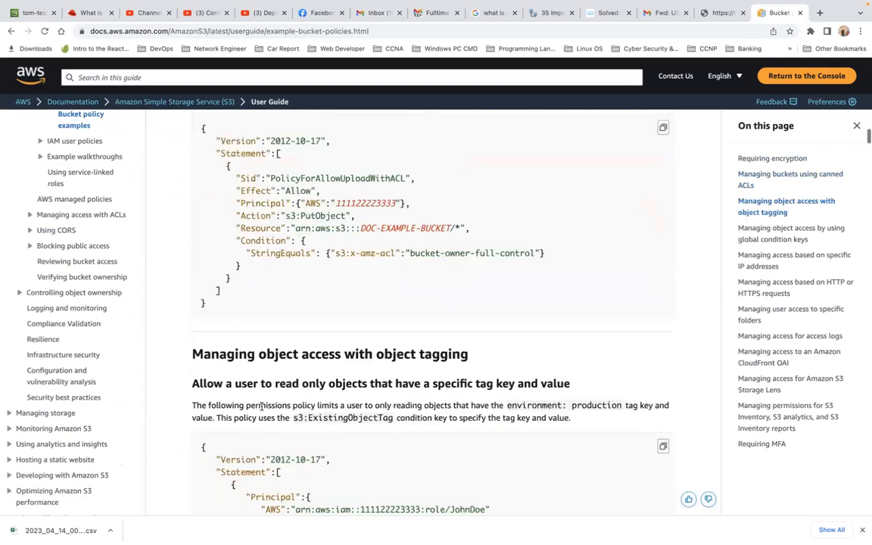
scroll(262, 407, "down", 1)
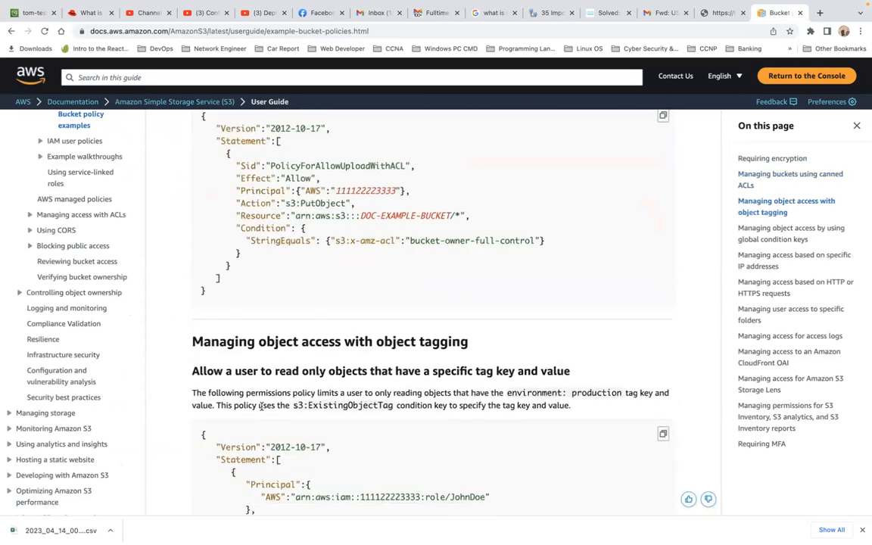
scroll(262, 407, "down", 8)
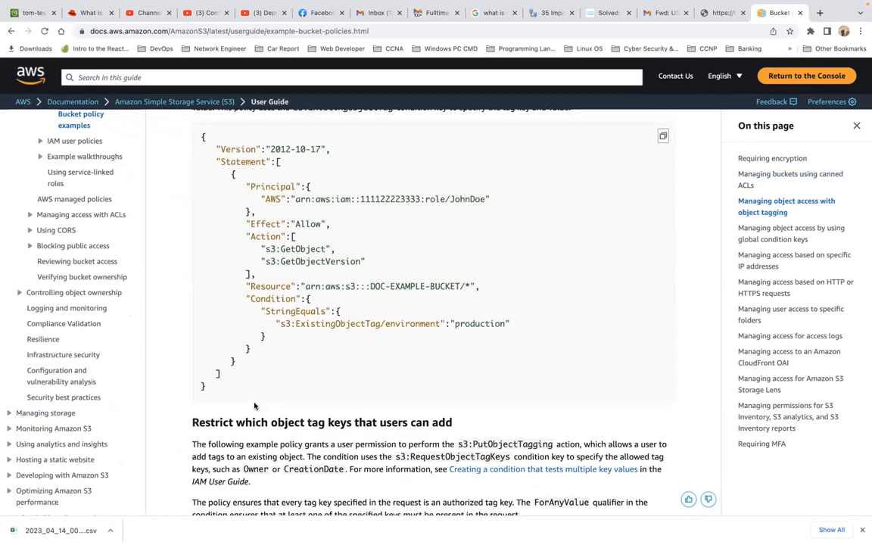
scroll(291, 403, "down", 3)
scroll(291, 402, "up", 20)
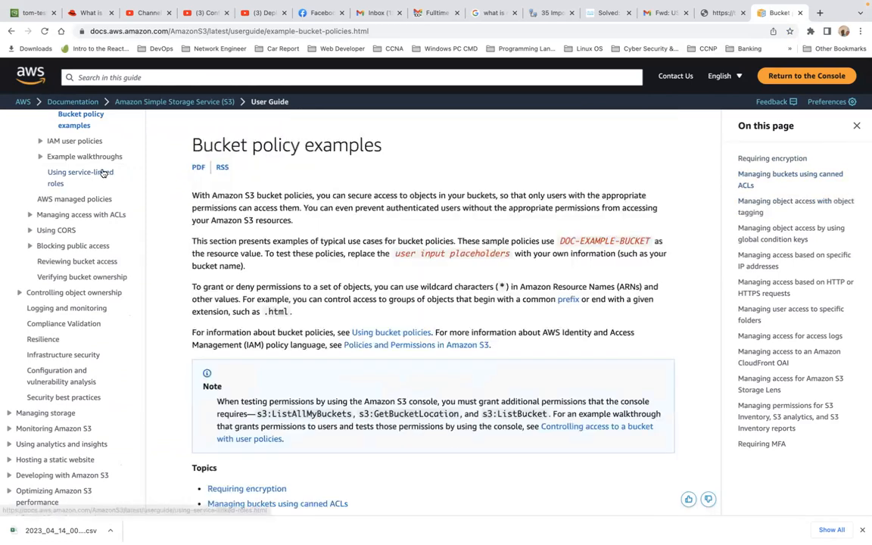
- Return to the search results and read Amazon's "Bucket policies and user policies" page
left_click(12, 31)
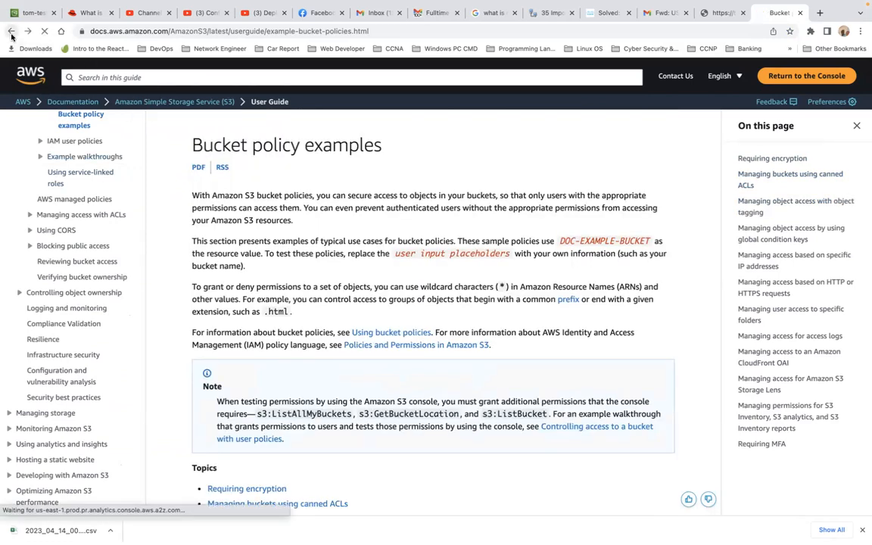
scroll(286, 286, "down", 3)
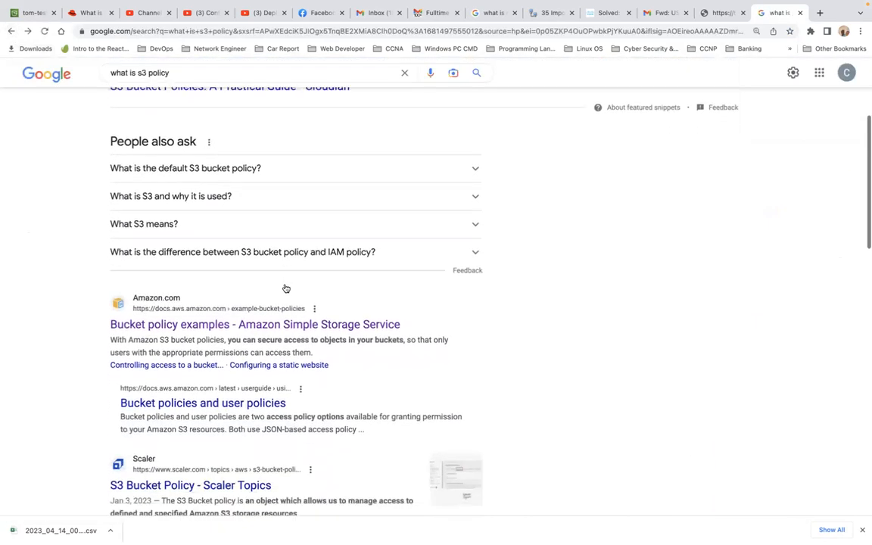
left_click(237, 393)
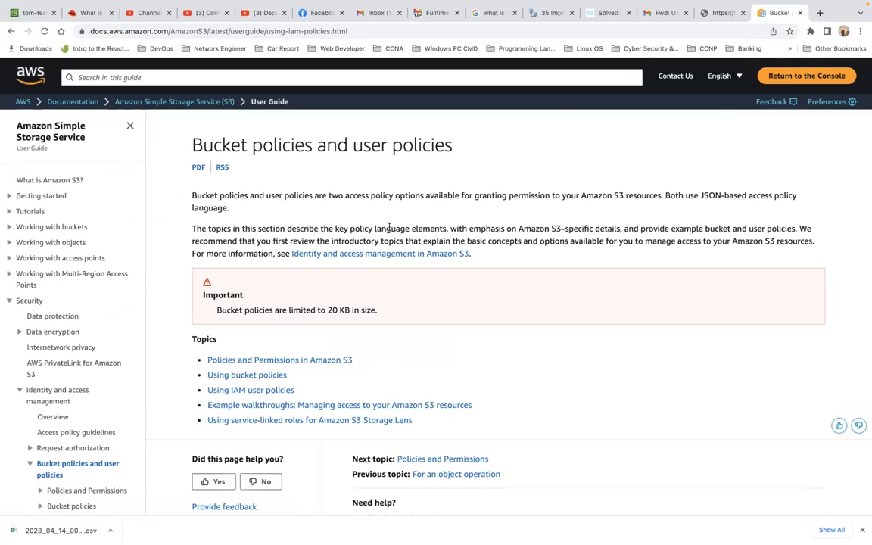
scroll(390, 228, "down", 1)
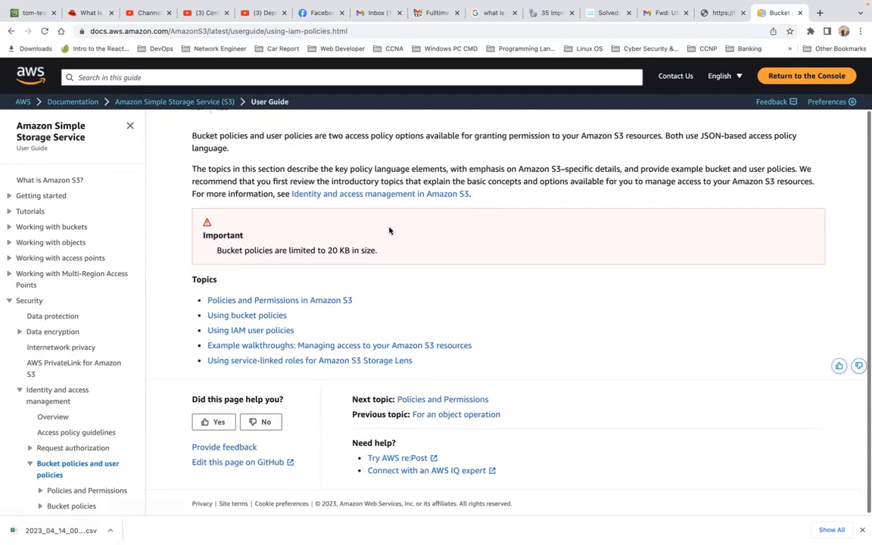
scroll(390, 228, "up", 1)
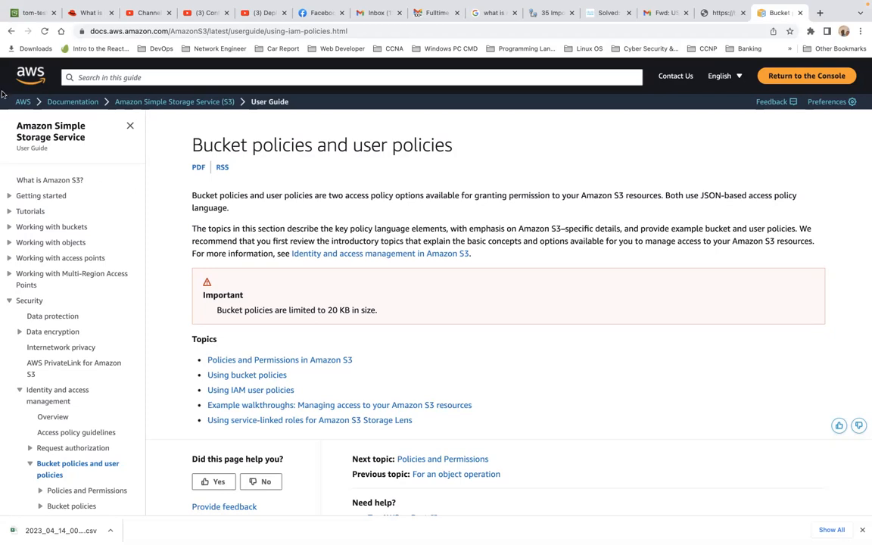
- Return to the tom-test-buckets-s3 permissions and review the public access and bucket policy sections
left_click(27, 10)
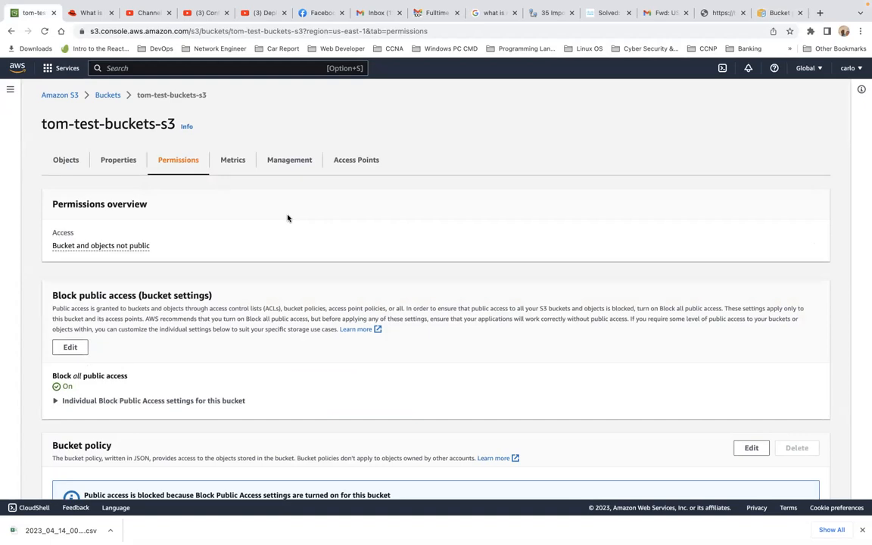
scroll(288, 218, "down", 5)
scroll(288, 218, "down", 5)
scroll(288, 215, "down", 3)
scroll(288, 218, "down", 5)
scroll(288, 218, "up", 15)
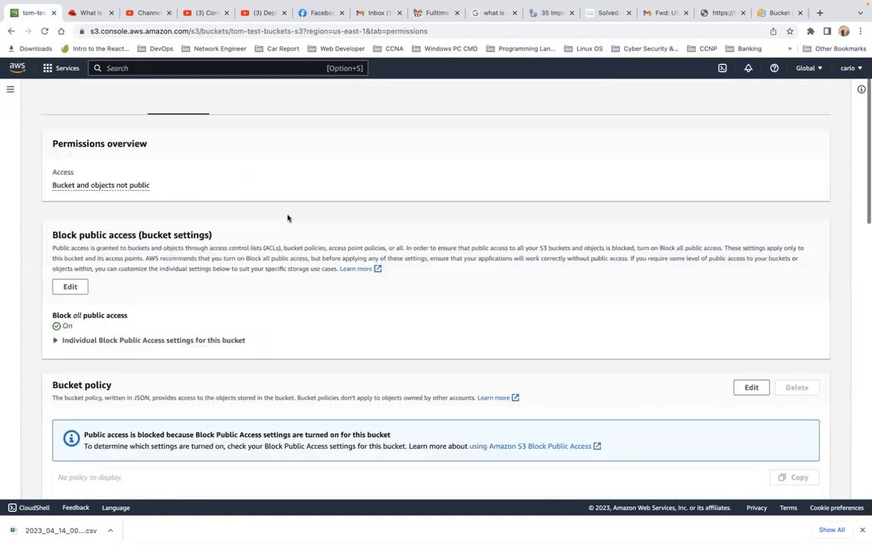
scroll(288, 218, "up", 2)
scroll(287, 218, "down", 5)
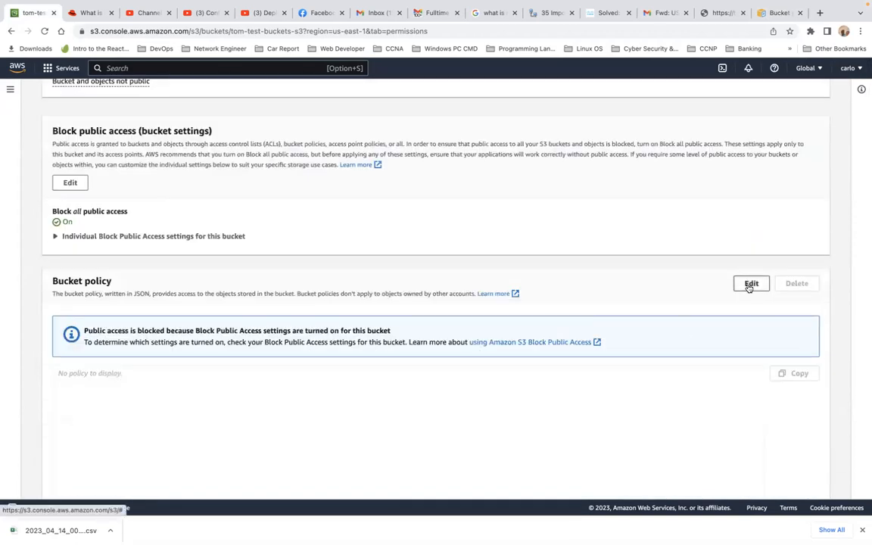
left_click(749, 284)
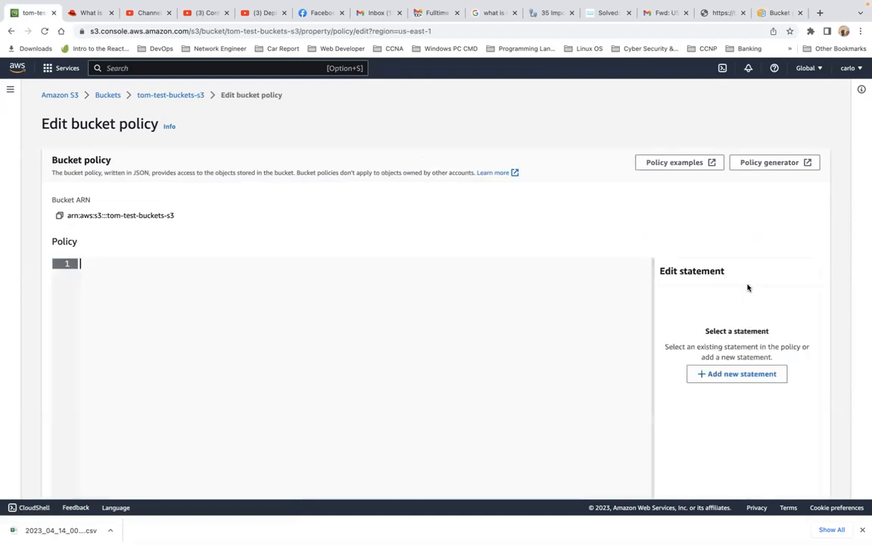
left_click(165, 97)
left_click(187, 161)
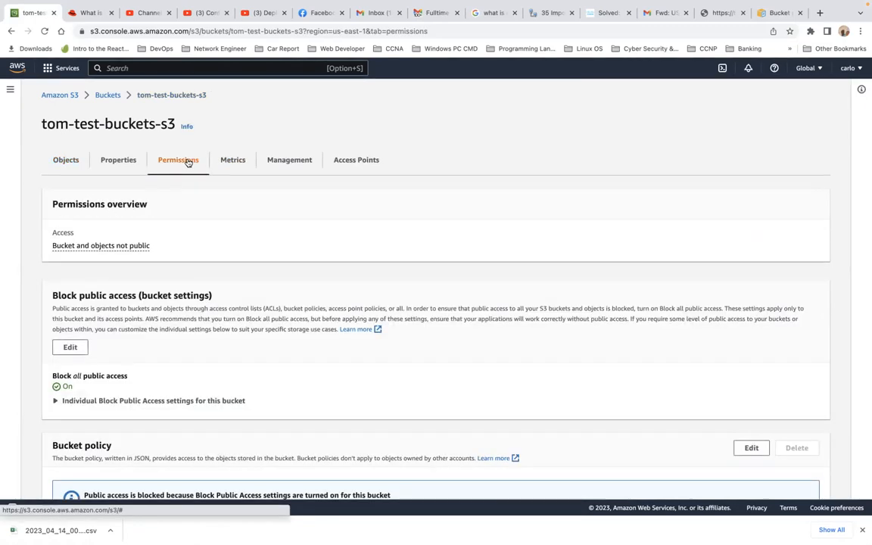
- Turn off Block all public access for the tom-test-buckets-s3 bucket, save the change and approve it with the word "confirm"
scroll(188, 162, "down", 2)
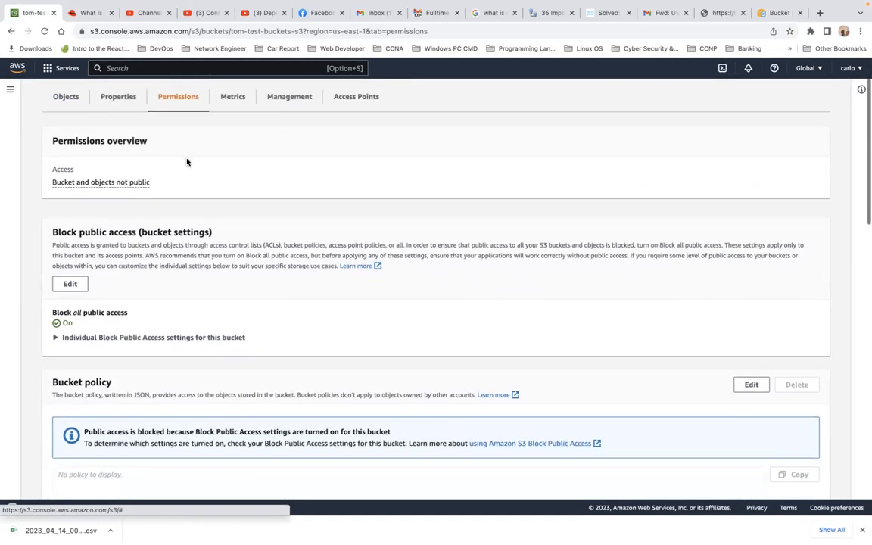
left_click(72, 284)
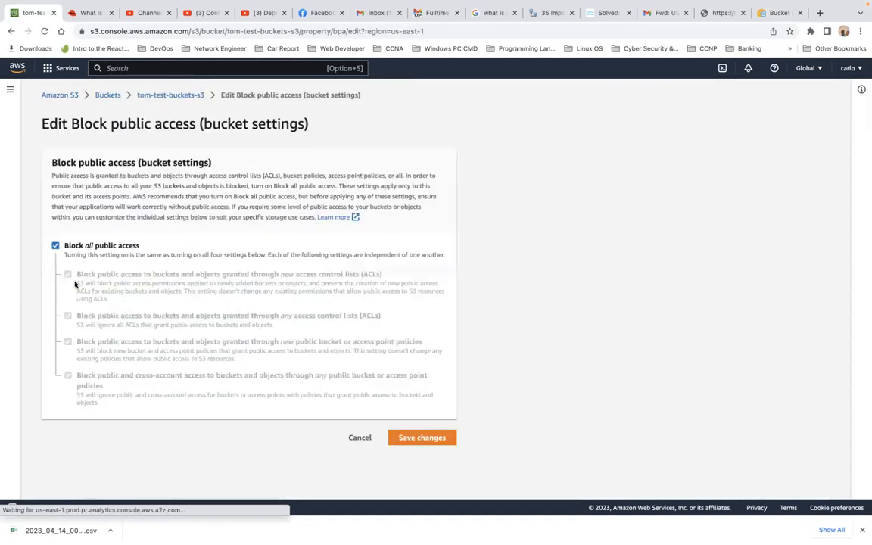
left_click(56, 245)
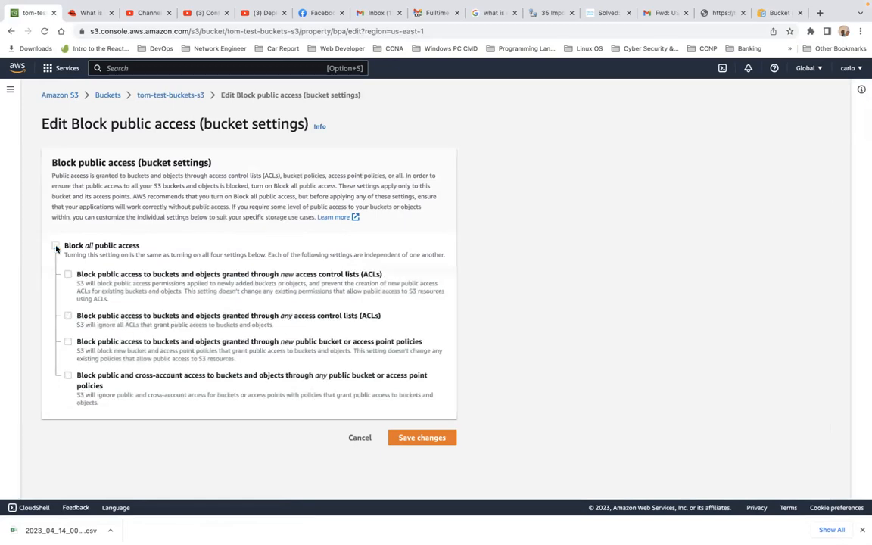
left_click(437, 440)
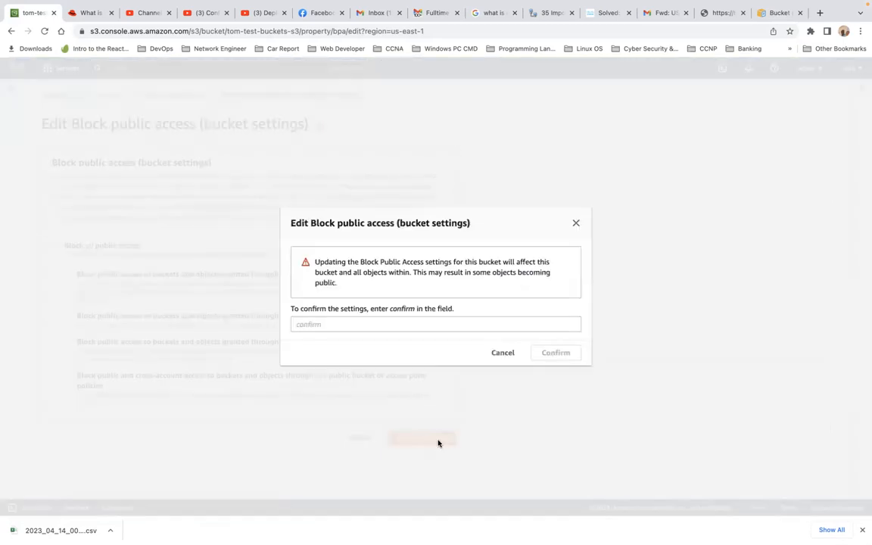
left_click(356, 324)
type("confirm")
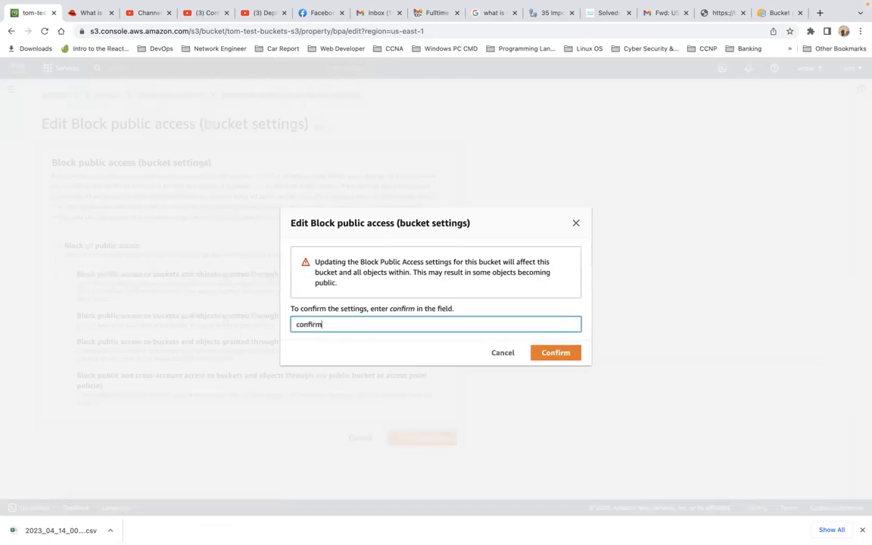
left_click(557, 357)
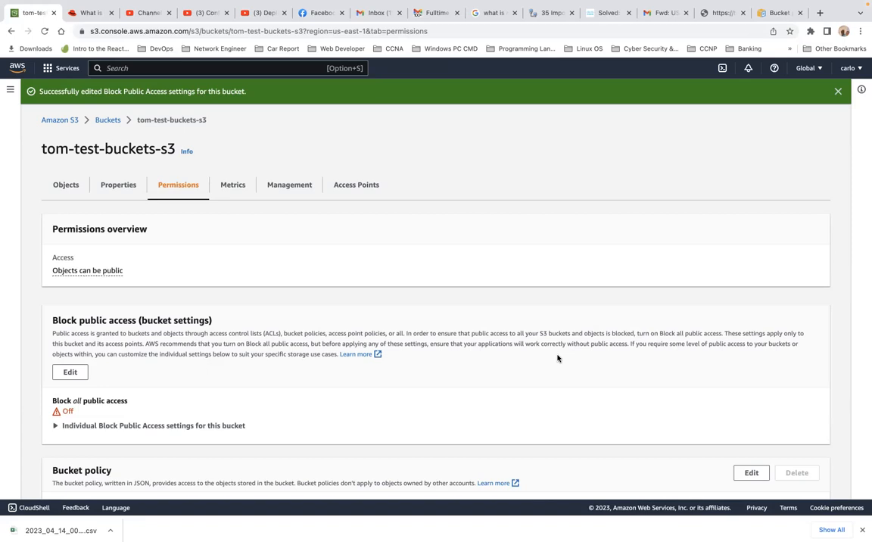
- Reopen the bucket's Block public access settings to check the individual options, and leave without changing anything
scroll(557, 358, "down", 1)
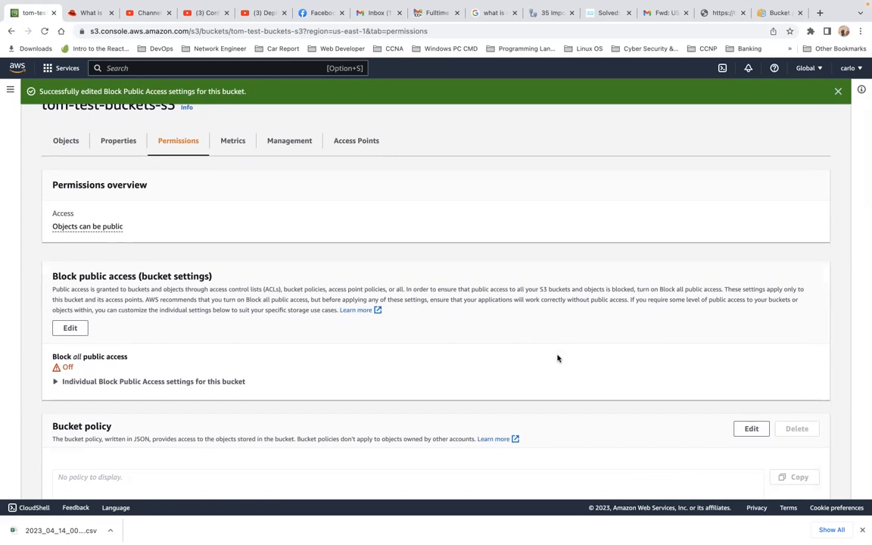
scroll(557, 358, "down", 1)
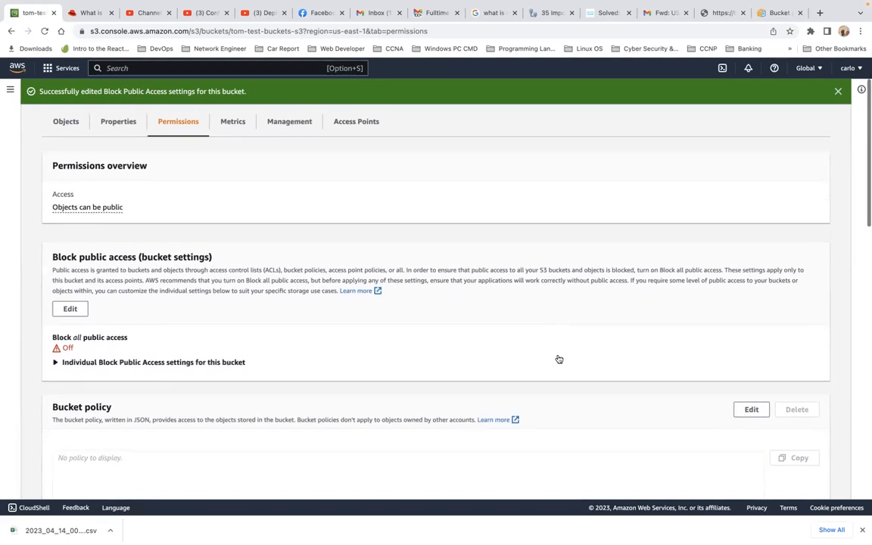
scroll(559, 359, "up", 1)
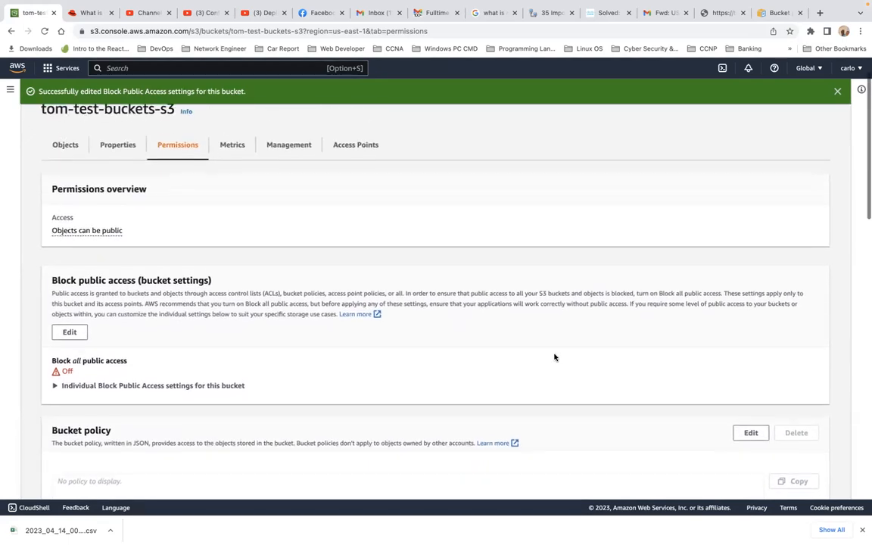
left_click(70, 341)
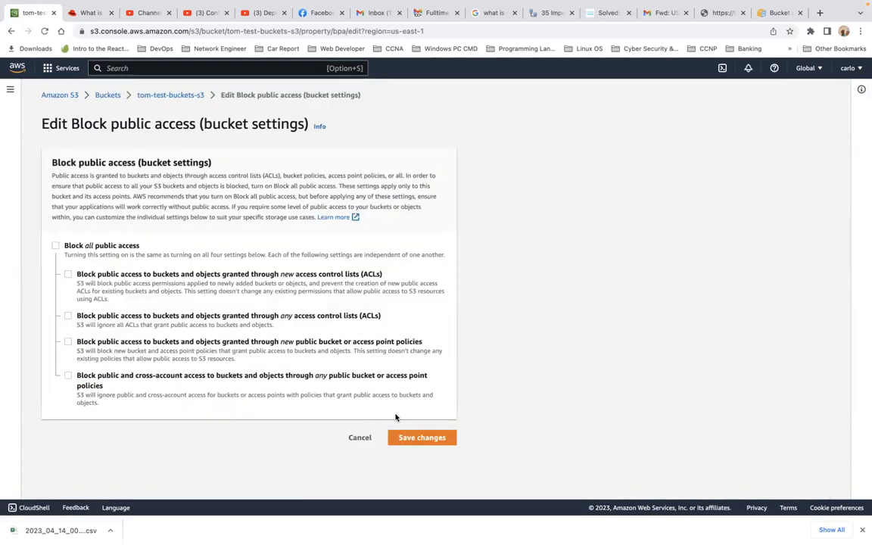
left_click(361, 438)
- Find the bucket policy section in the bucket's permissions and open the policy for editing
scroll(365, 436, "down", 5)
scroll(364, 435, "up", 2)
scroll(364, 436, "down", 4)
scroll(365, 436, "up", 2)
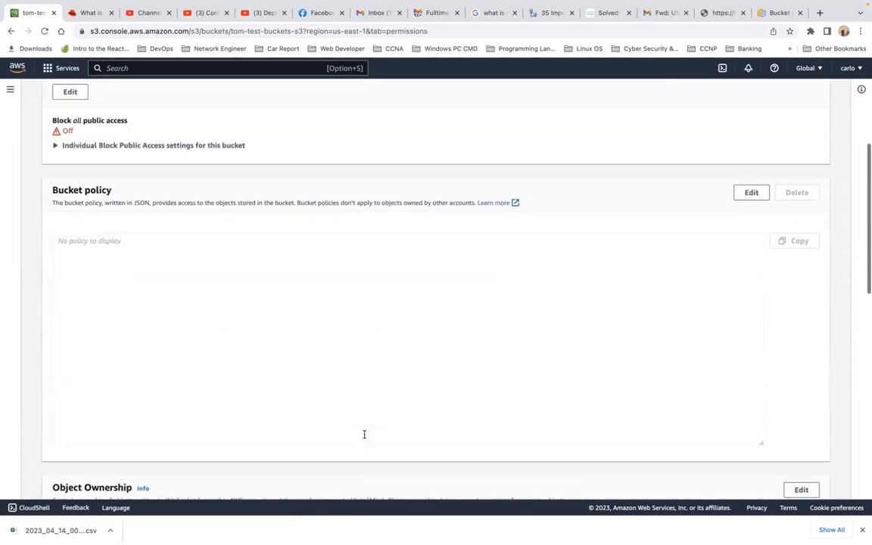
left_click(754, 197)
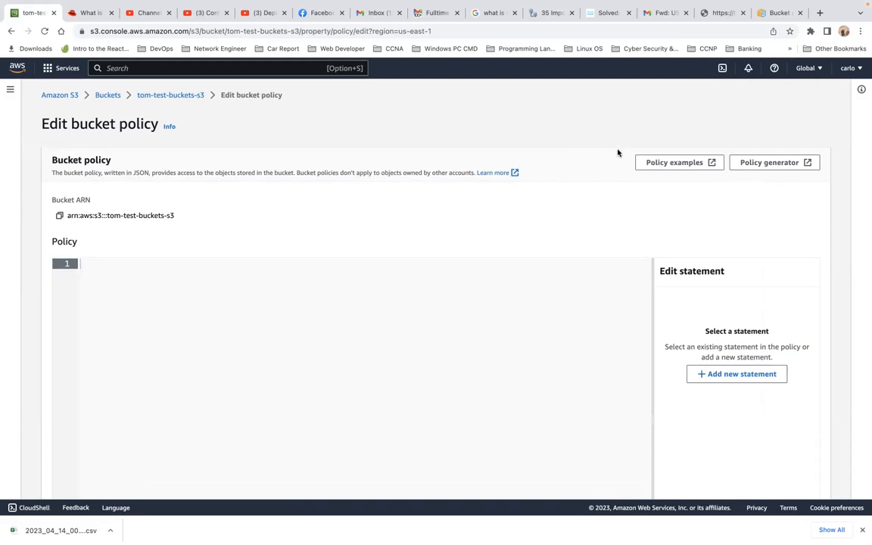
- Open the linked policy examples documentation and read through its introduction, topics and Requiring encryption sample policy
left_click(674, 167)
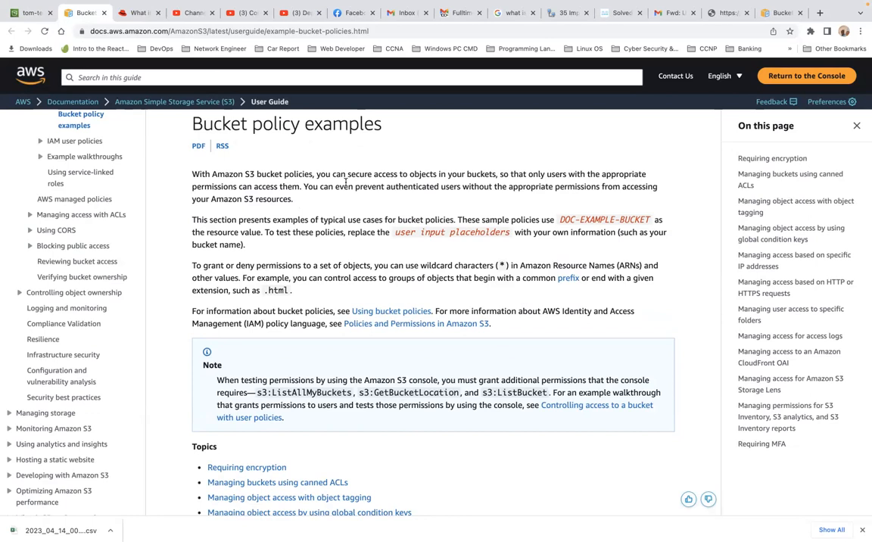
scroll(346, 182, "down", 10)
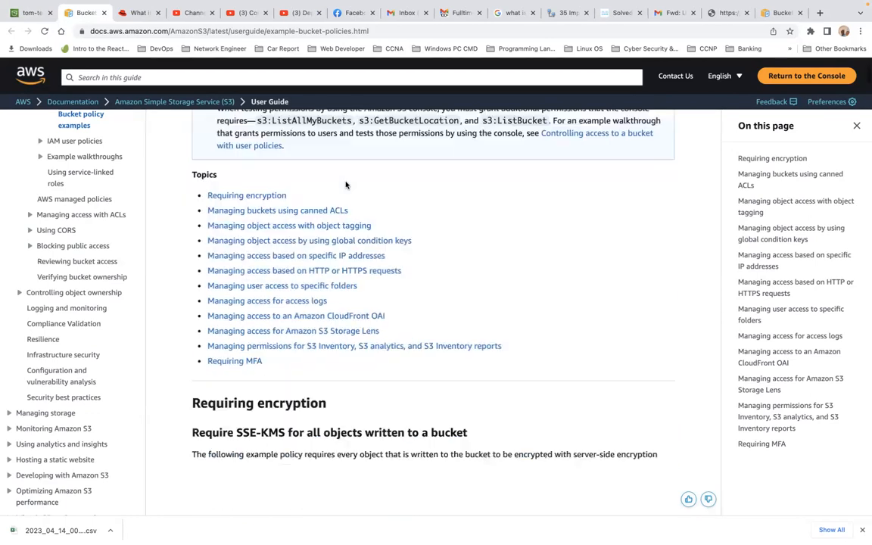
scroll(346, 184, "up", 10)
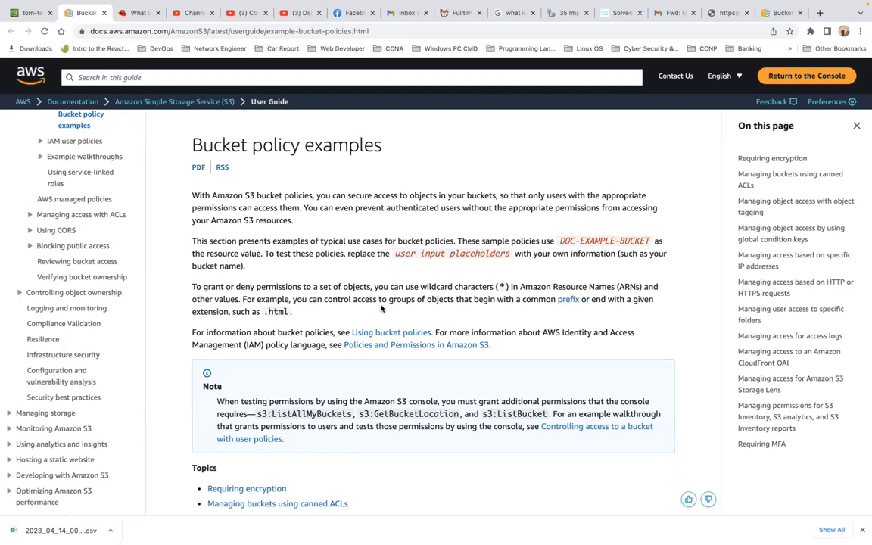
scroll(404, 356, "down", 4)
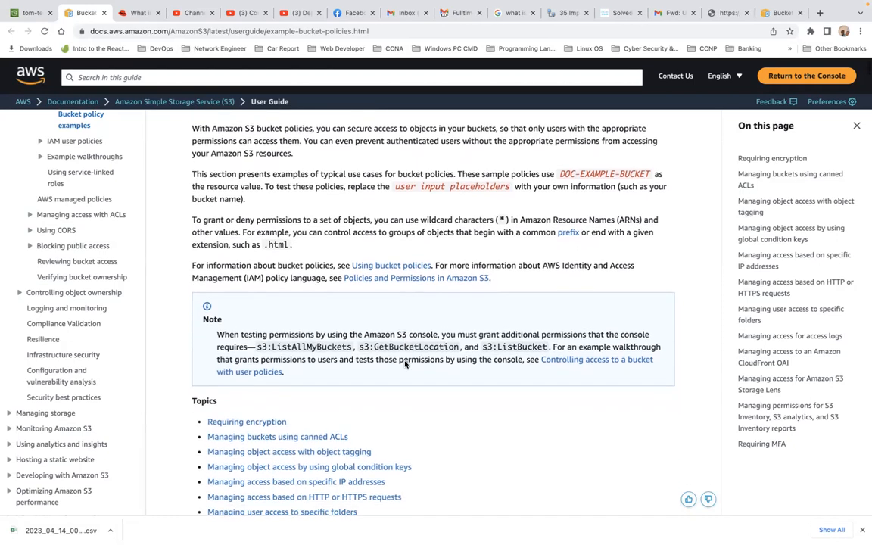
scroll(404, 364, "down", 10)
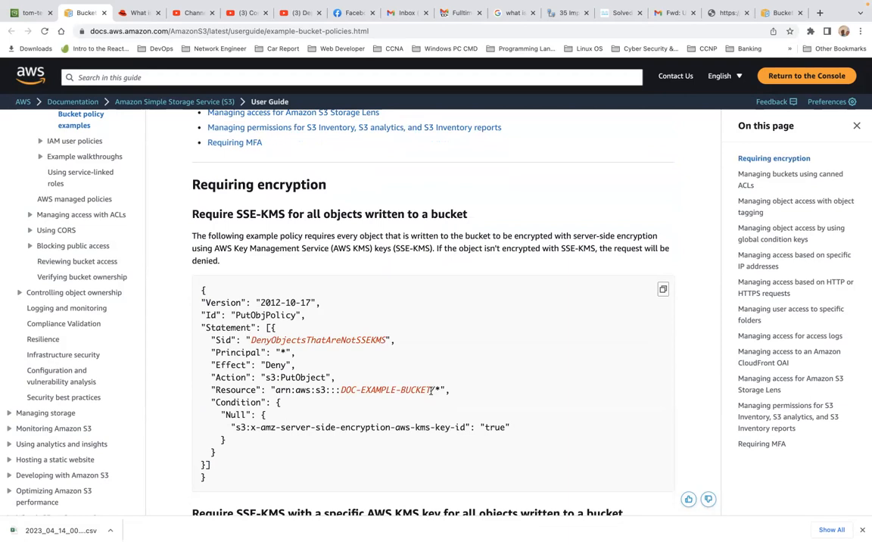
- Return to the bucket policy editor, launch the AWS Policy Generator and choose S3 Bucket Policy as the policy type
left_click(34, 13)
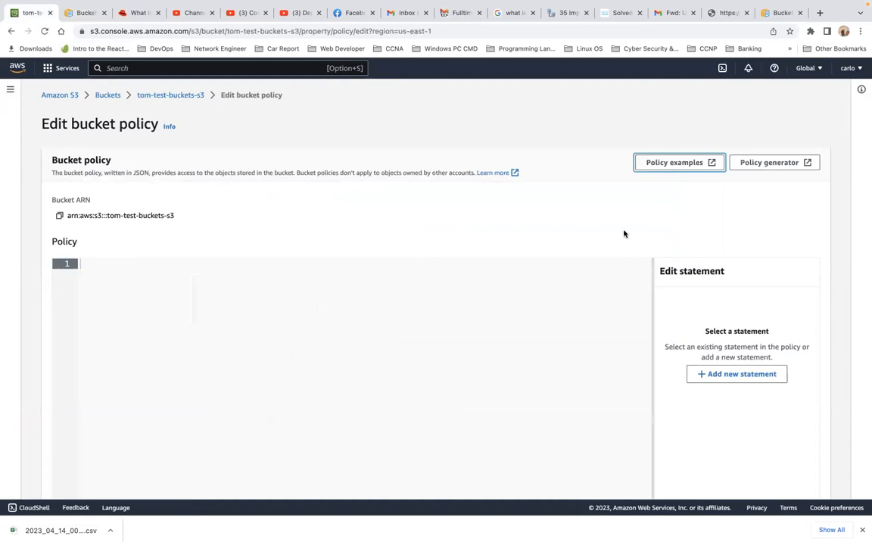
left_click(774, 163)
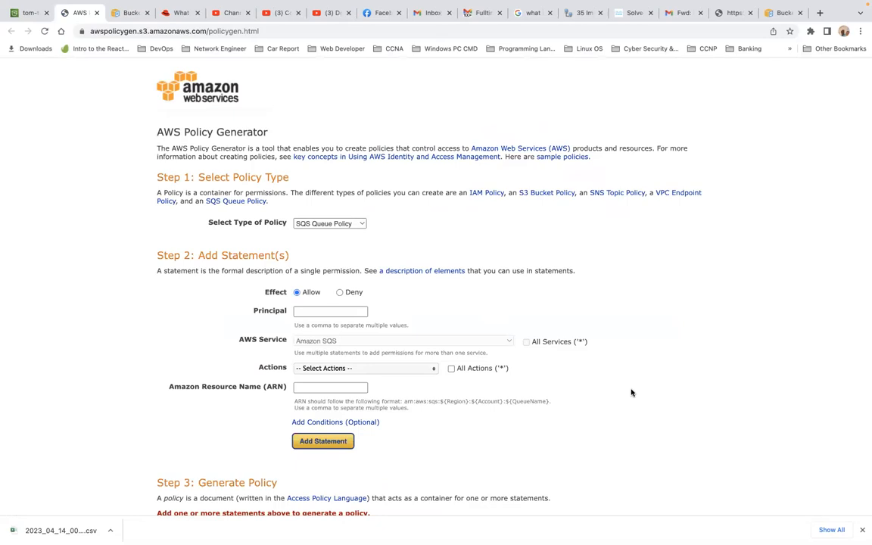
left_click(362, 224)
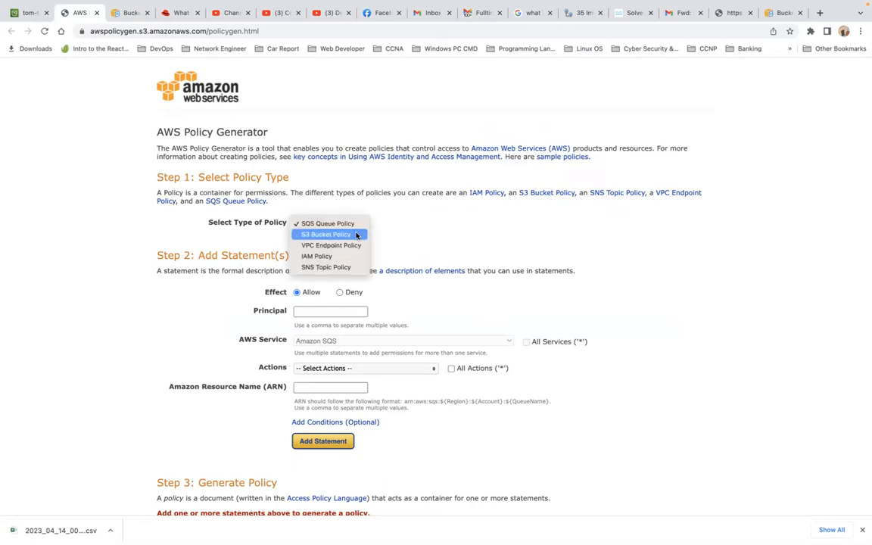
left_click(357, 235)
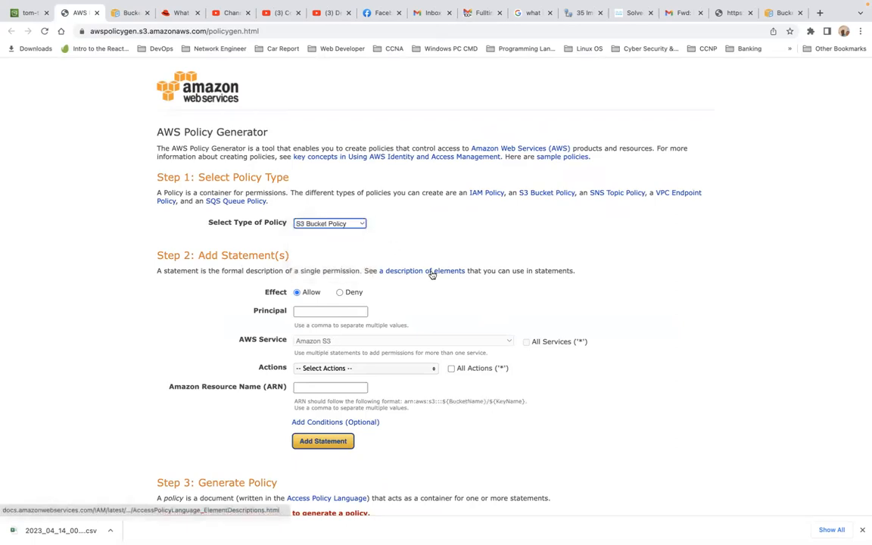
- Set the policy statement's principal to *
left_click(316, 309)
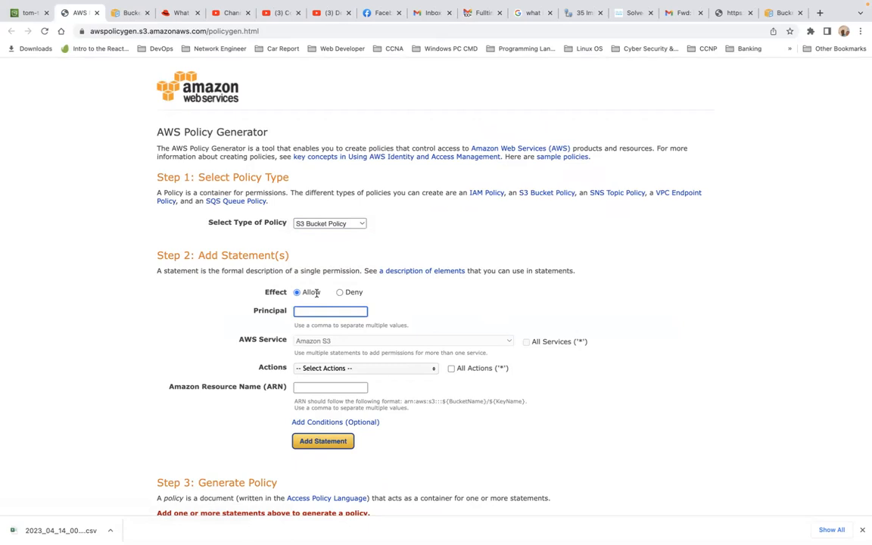
type("*")
key("Return")
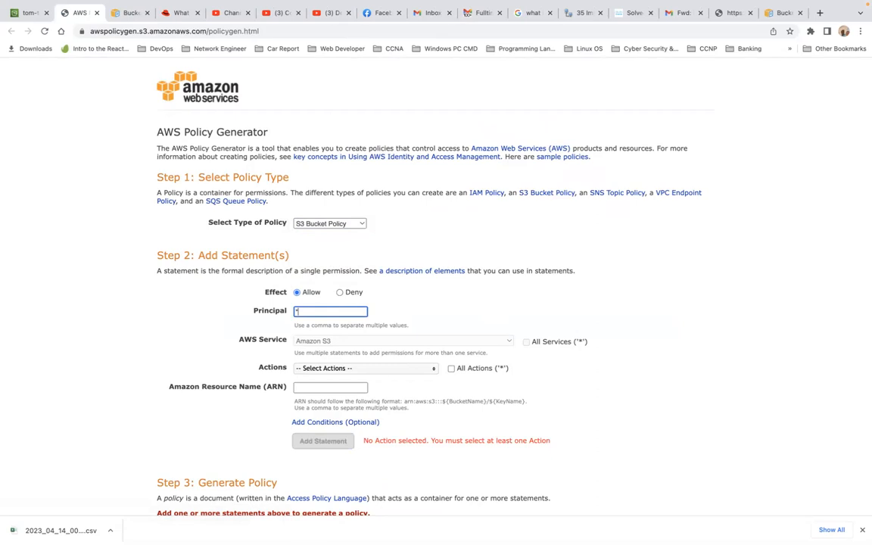
- Select the GetObject action for the policy statement
left_click(356, 370)
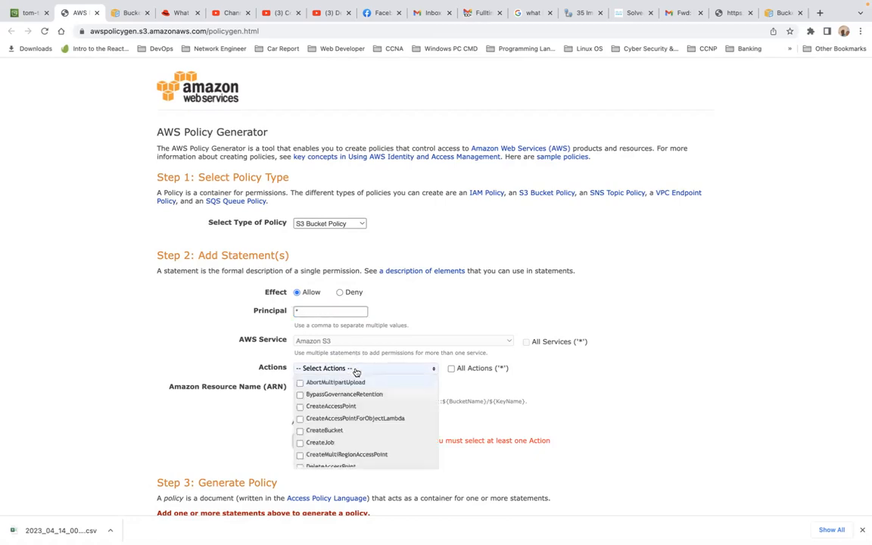
scroll(356, 386, "down", 10)
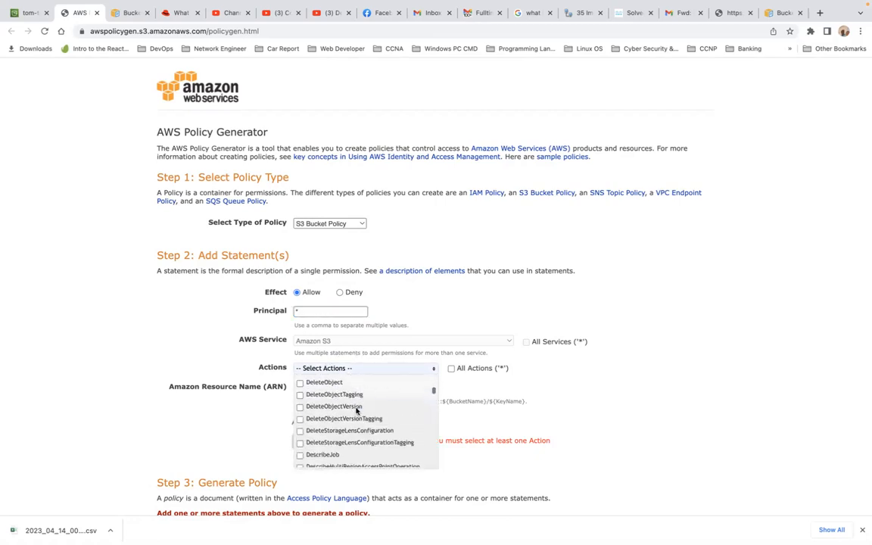
scroll(356, 411, "down", 4)
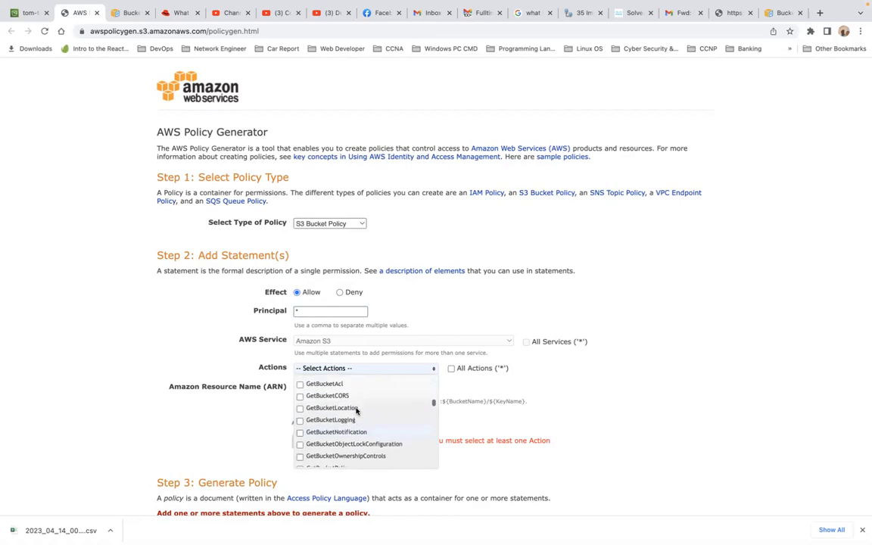
scroll(356, 410, "down", 6)
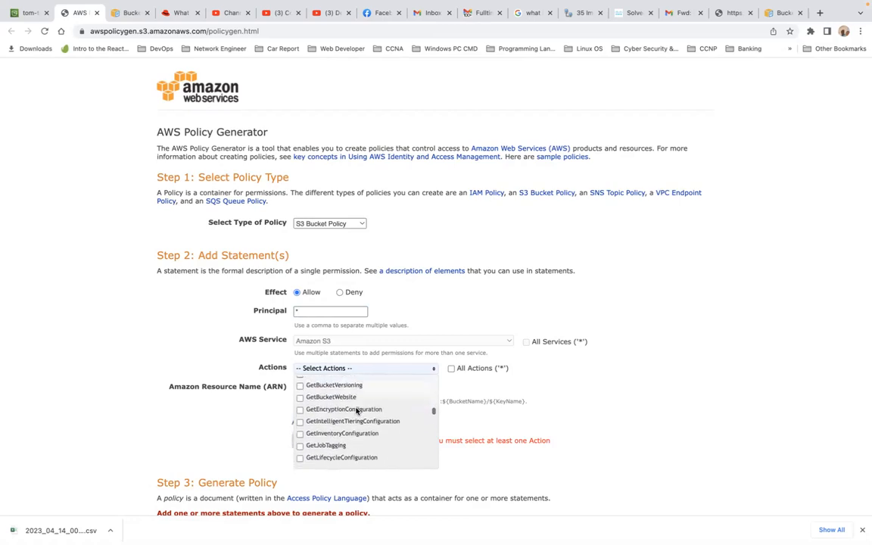
scroll(356, 410, "down", 3)
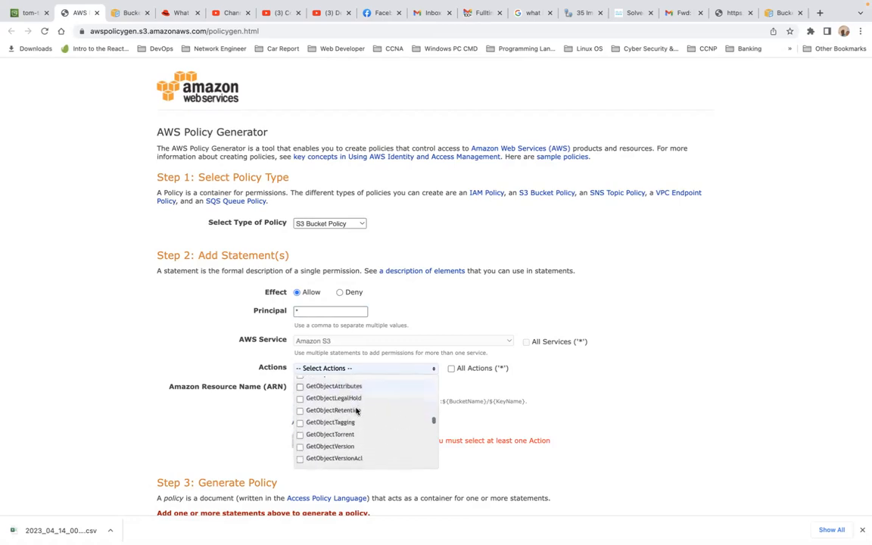
scroll(360, 437, "down", 3)
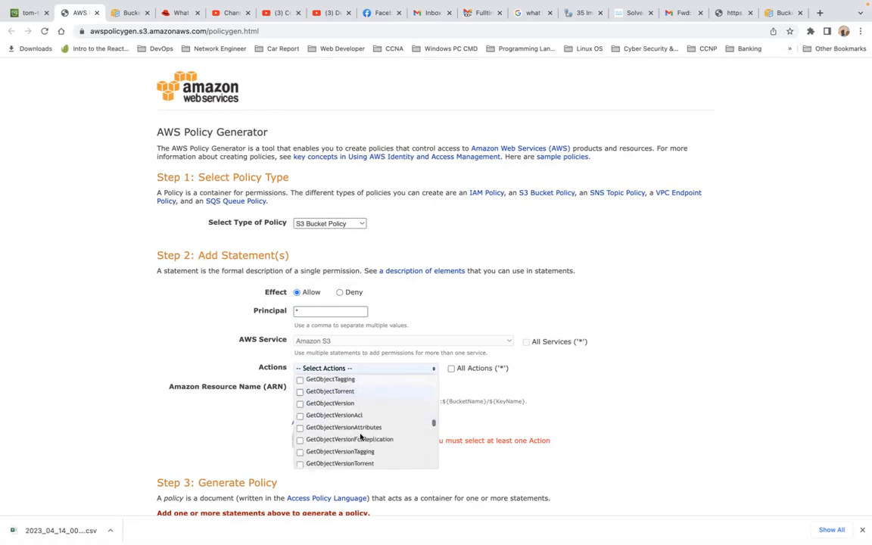
scroll(361, 437, "up", 3)
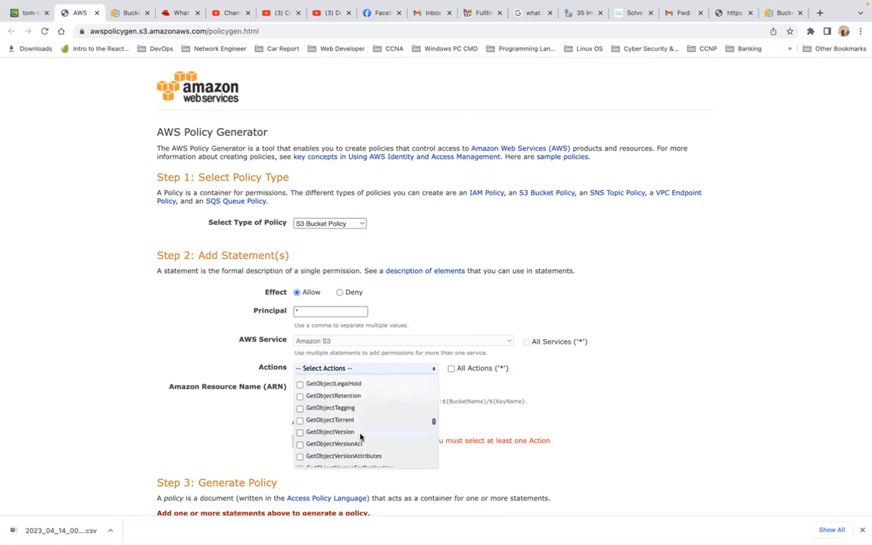
scroll(360, 438, "up", 3)
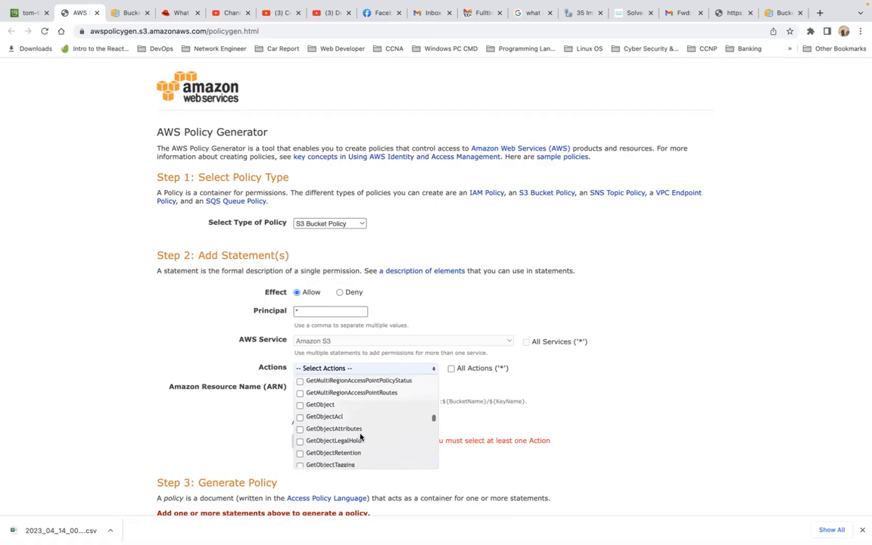
left_click(321, 406)
left_click(544, 389)
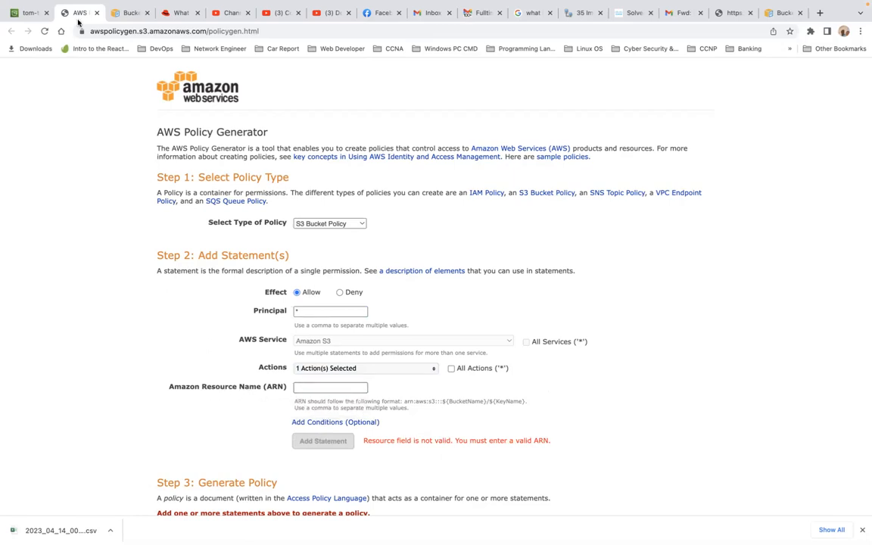
- Copy the bucket ARN arn:aws:s3:::tom-test-buckets-s3 from the bucket policy editor and paste it as the statement's Amazon Resource Name
left_click(28, 12)
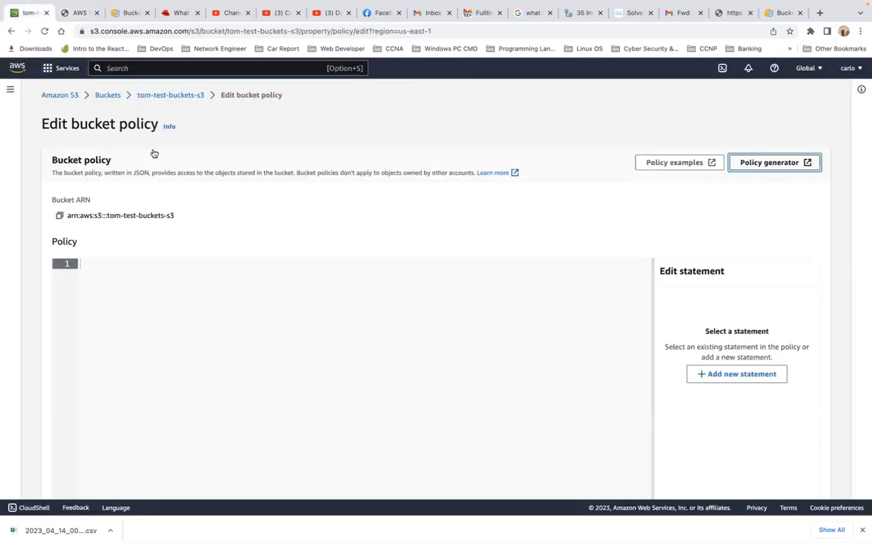
left_click(59, 215)
left_click(75, 13)
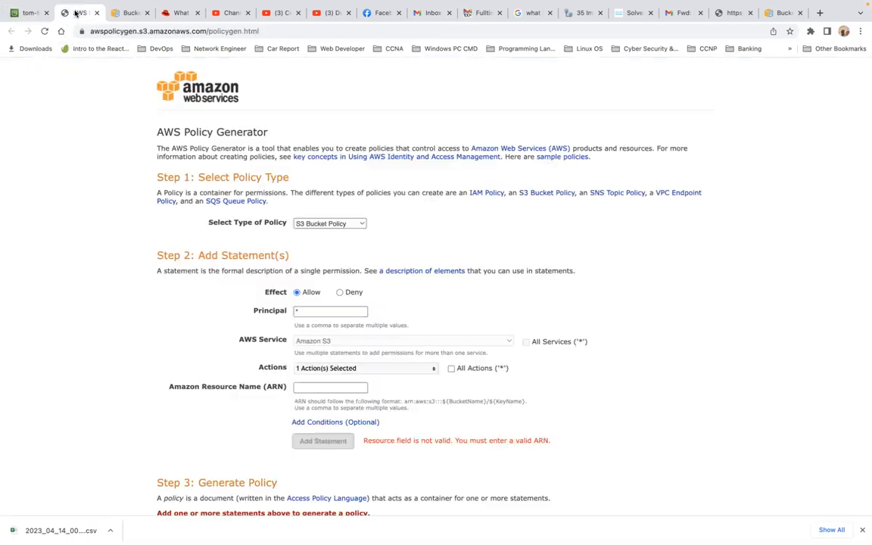
left_click(331, 387)
key("super+v")
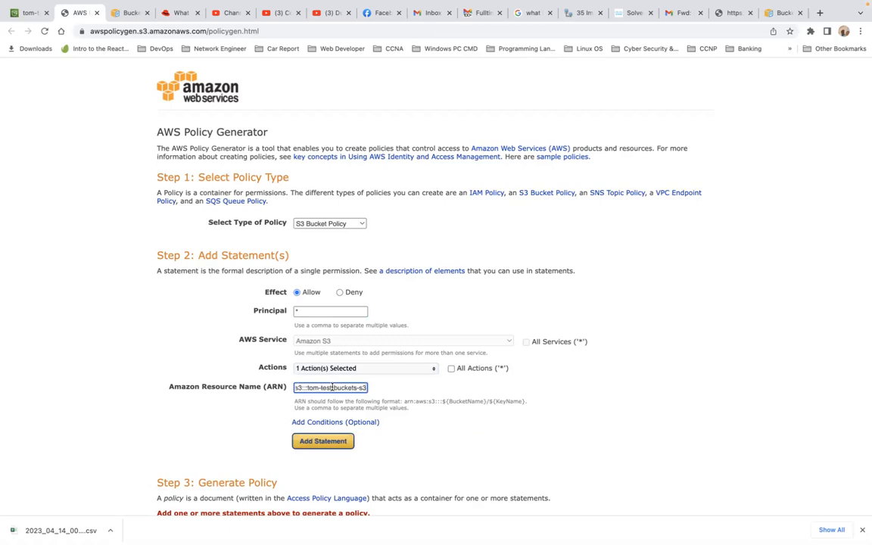
- Append /* to the statement's bucket ARN, following the resource format shown in the bucket policy examples documentation
type("/")
left_click(124, 14)
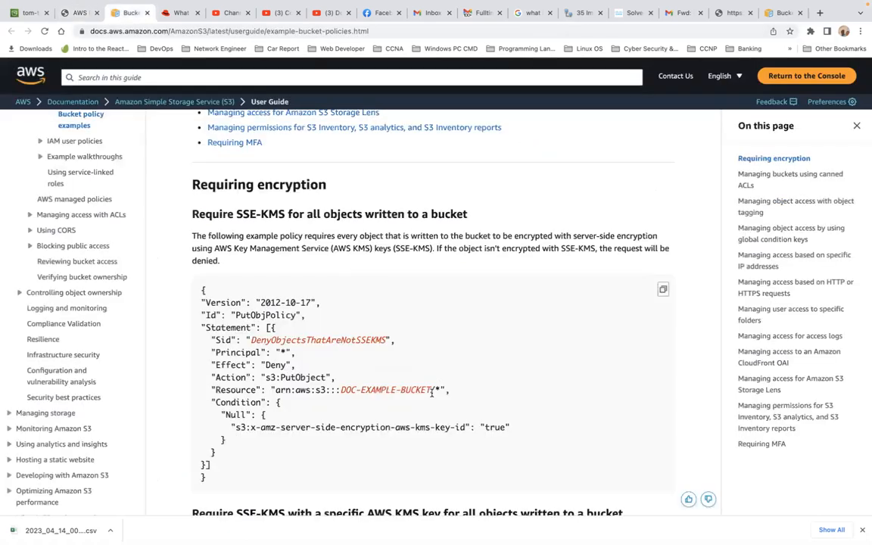
left_click_drag(431, 390, 440, 390)
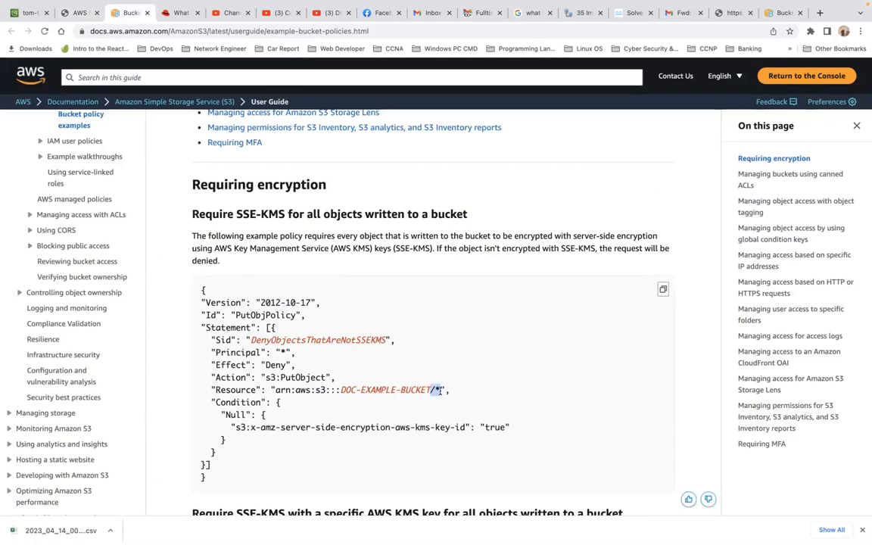
left_click(35, 13)
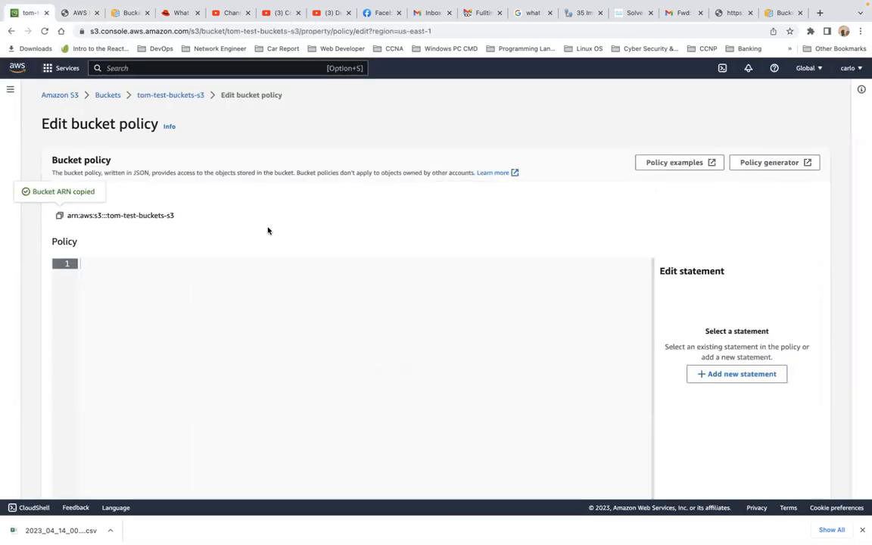
left_click(75, 14)
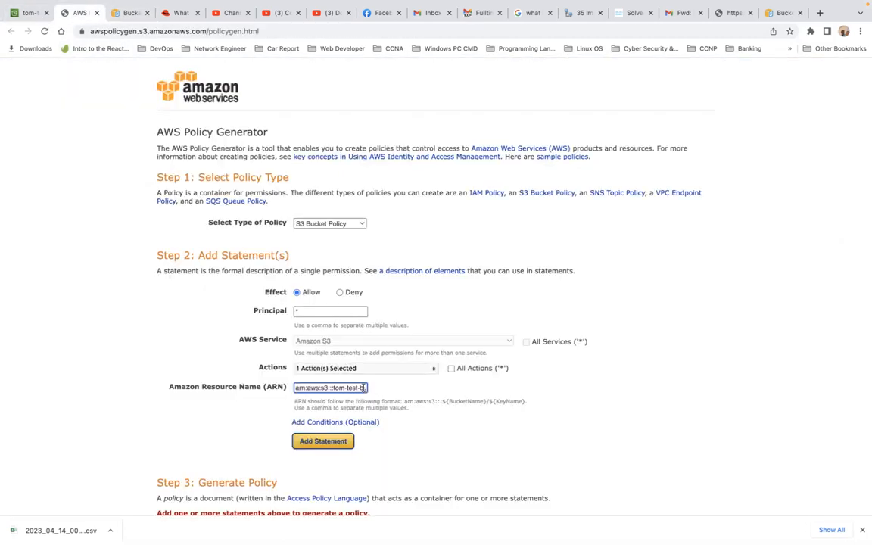
key("Right")
key("Right")
key("Right")
key("Right")
key("Right")
key("Right")
key("Right")
key("Right")
type("*")
- Add the completed statement to the policy and generate the policy JSON document
scroll(343, 387, "down", 3)
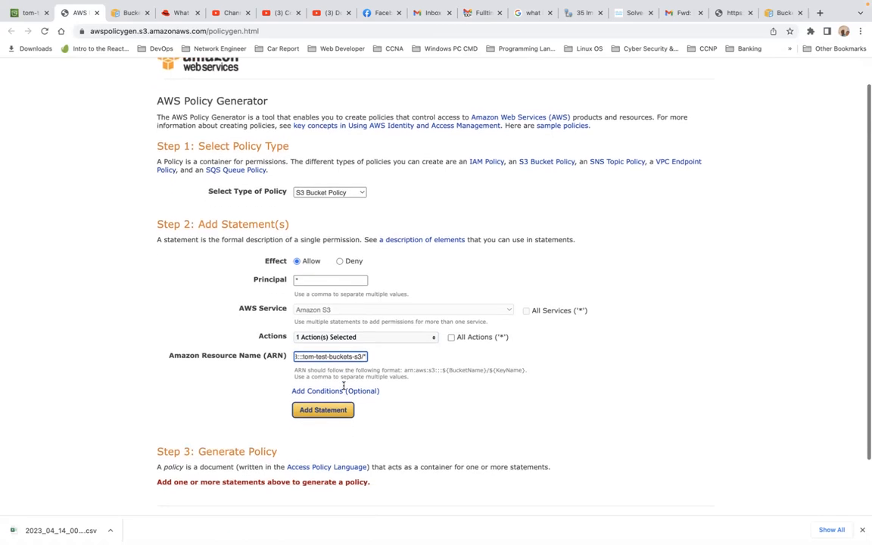
left_click(328, 376)
scroll(330, 380, "down", 3)
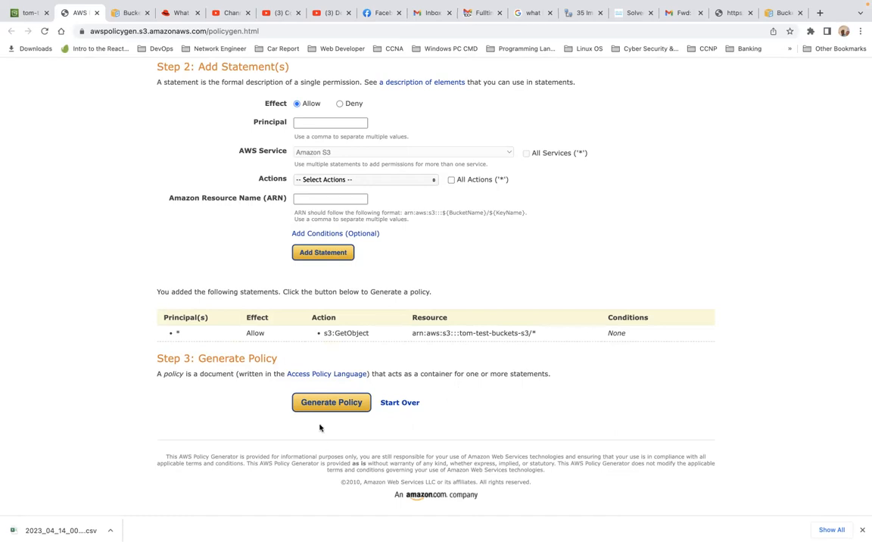
left_click(337, 407)
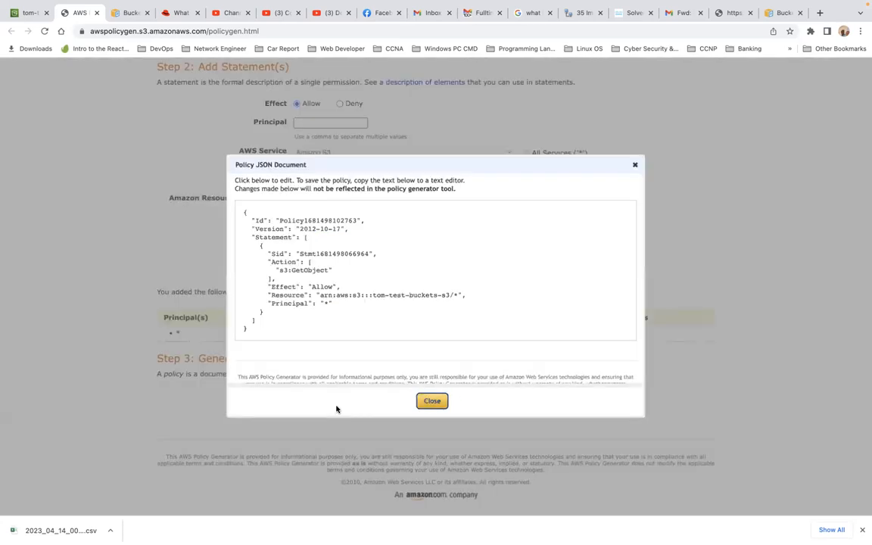
- Copy the entire generated policy JSON and paste it into the tom-test-buckets-s3 bucket policy editor
key("super+a")
left_click(444, 295)
left_click_drag(245, 212, 317, 312)
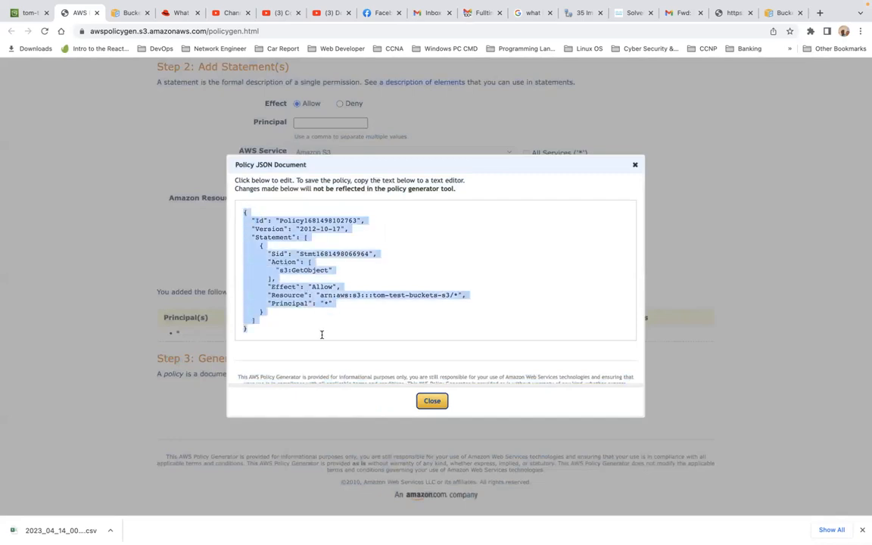
left_click(28, 13)
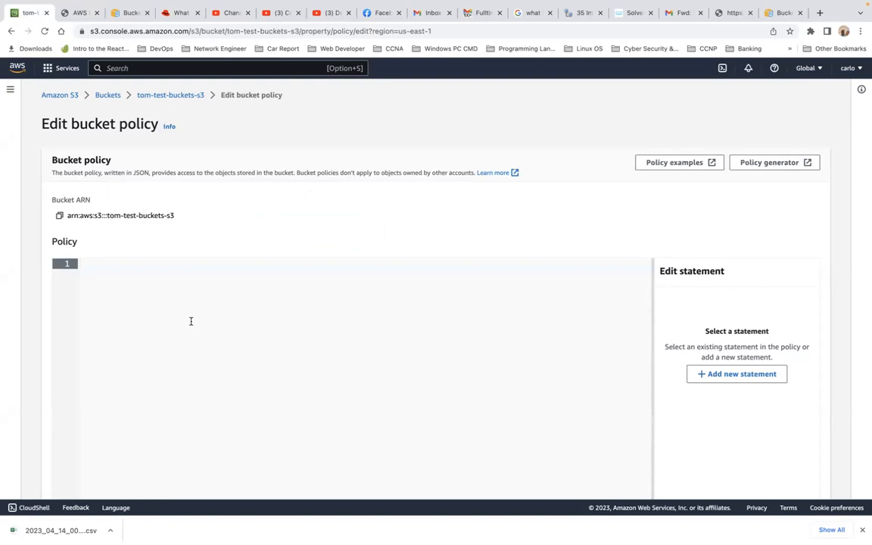
key("super+v")
left_click(84, 264)
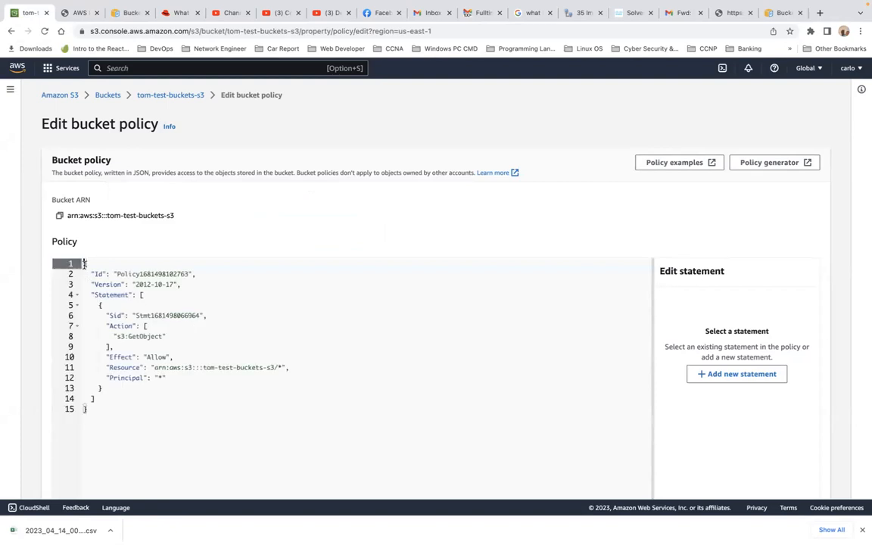
- Save the edited bucket policy
left_click(314, 334)
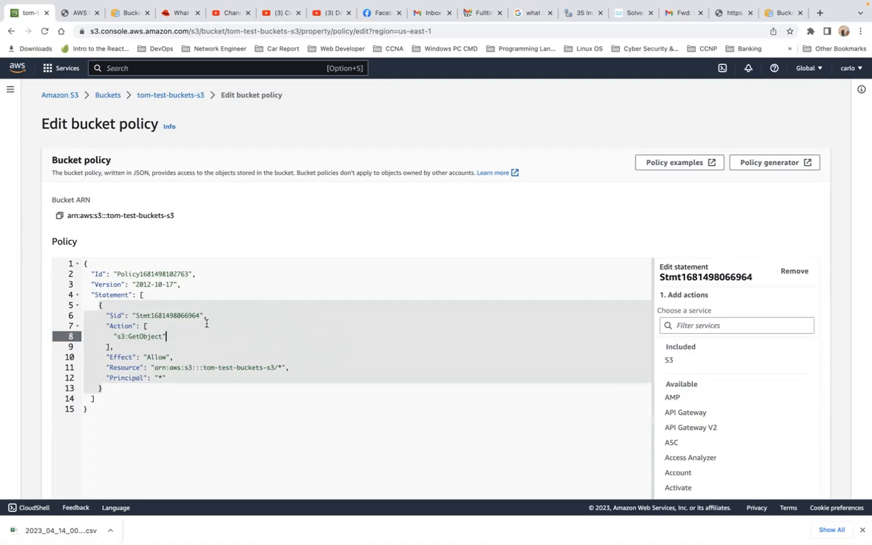
scroll(206, 324, "down", 3)
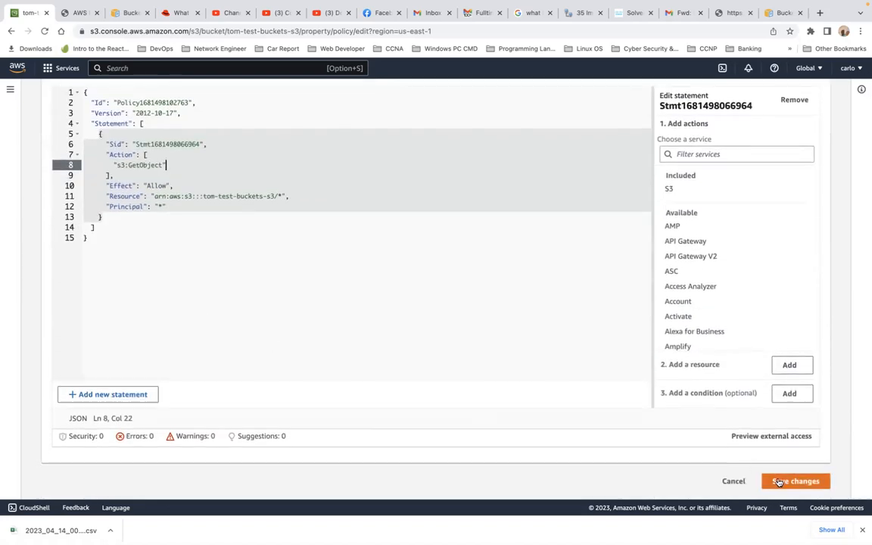
left_click(783, 481)
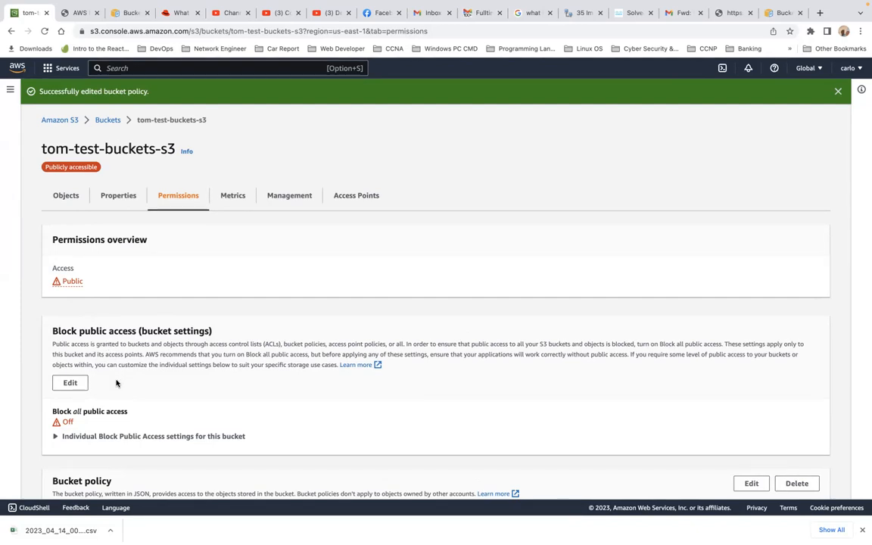
- Review the bucket's permissions, covering its access status and explanation, the block public access setting and the saved policy
scroll(116, 383, "down", 3)
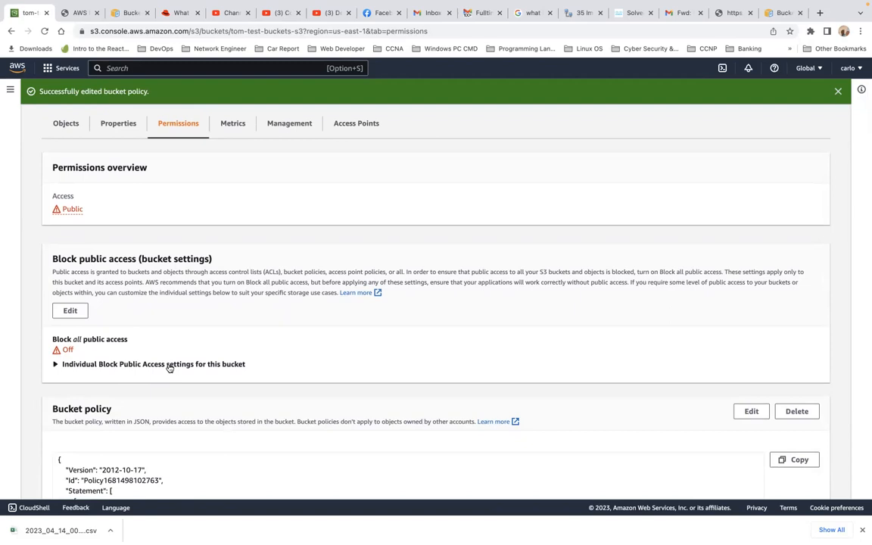
scroll(169, 368, "down", 15)
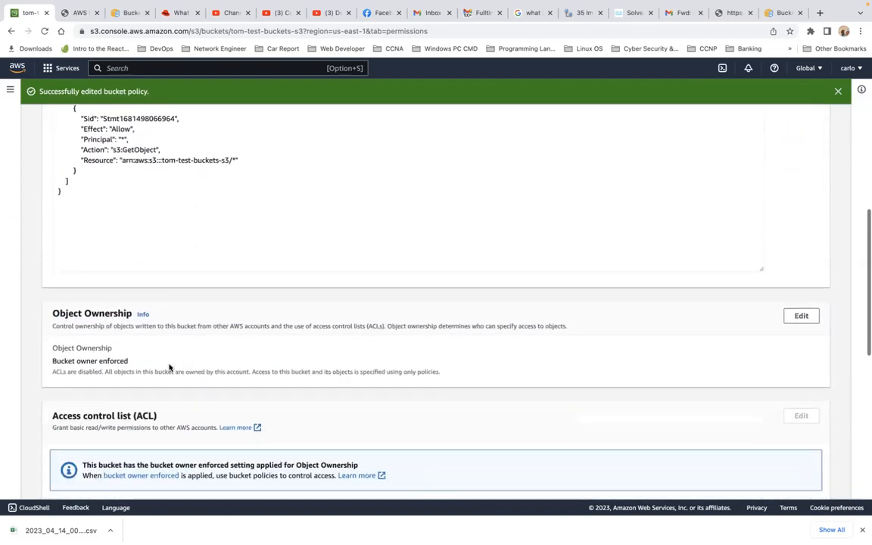
scroll(169, 366, "up", 15)
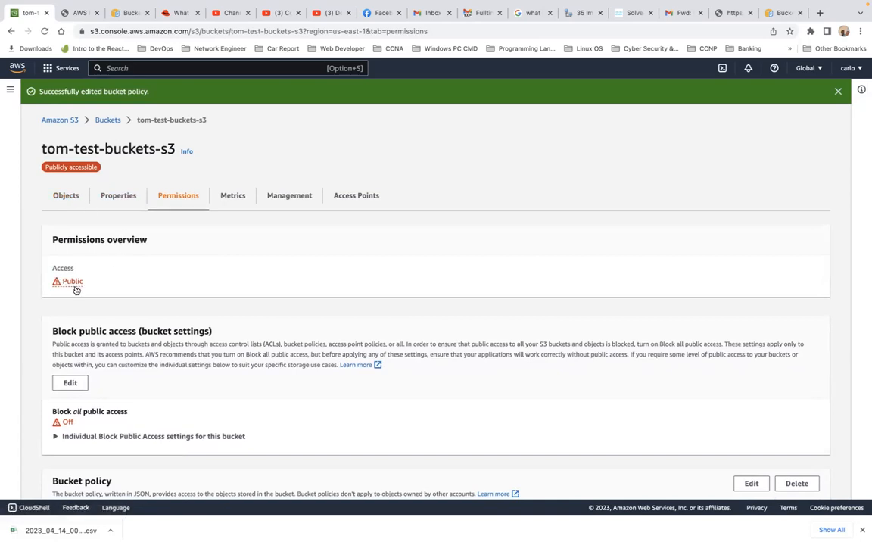
scroll(116, 316, "down", 4)
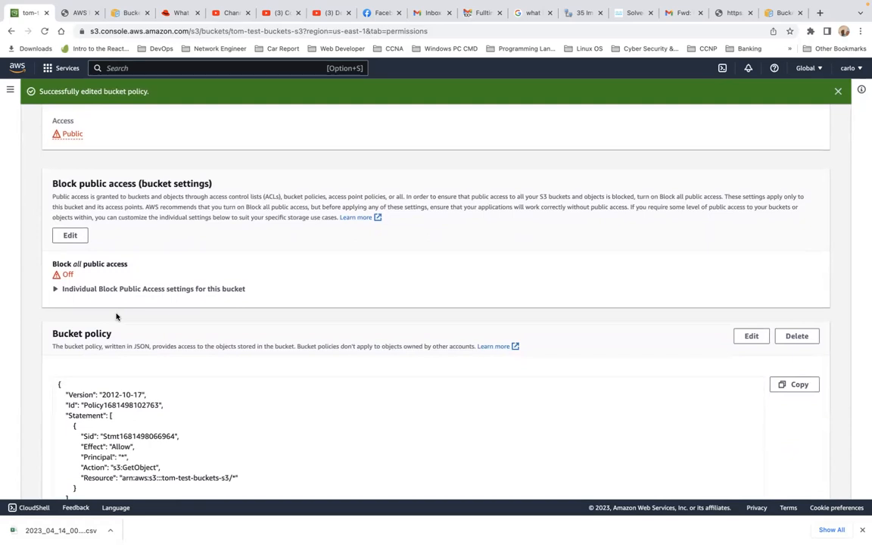
scroll(115, 317, "down", 1)
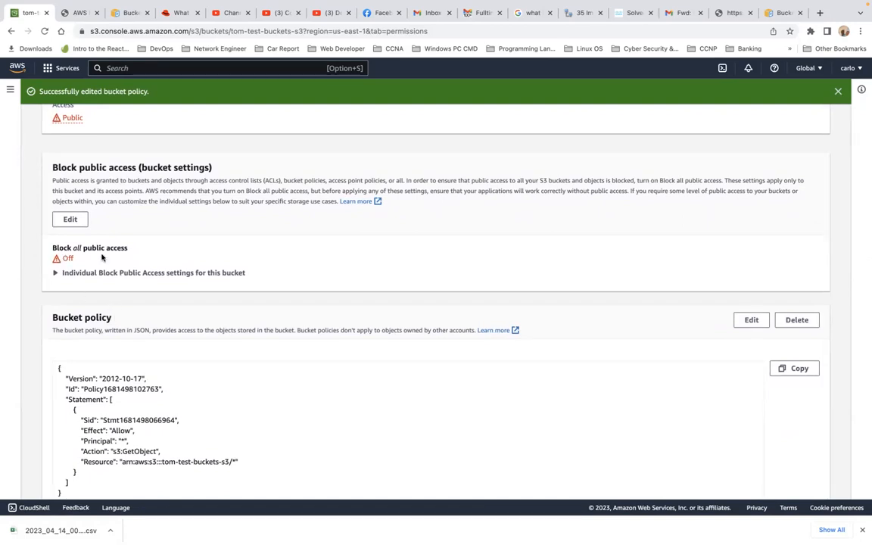
scroll(91, 250, "up", 3)
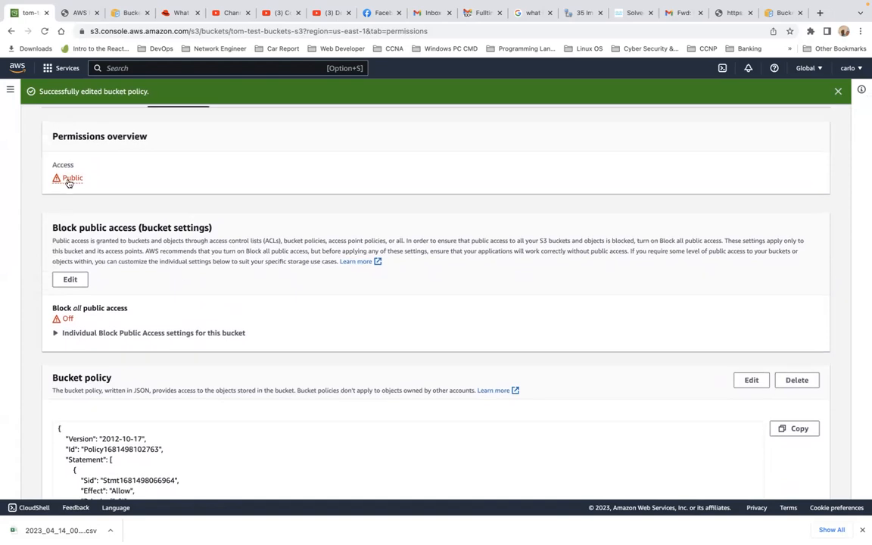
left_click(68, 180)
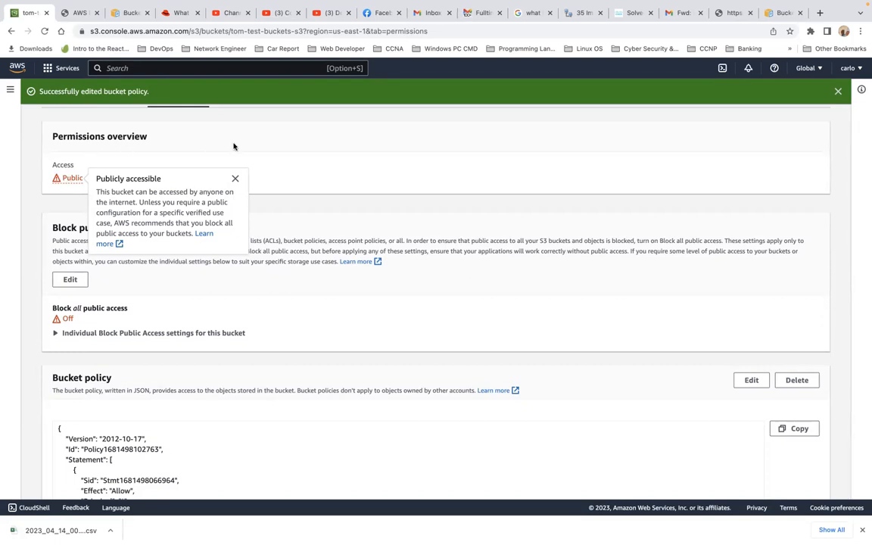
scroll(234, 146, "up", 3)
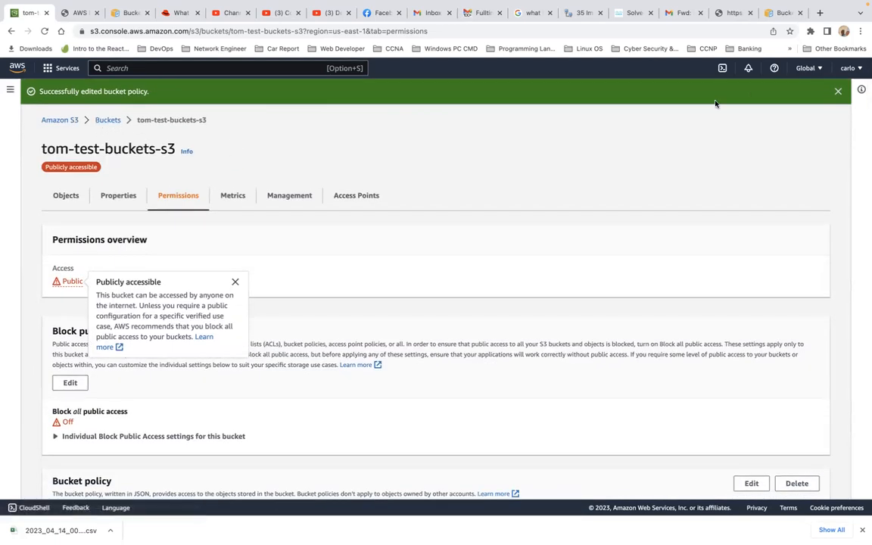
- Open google.com in a new browser tab
left_click(782, 13)
left_click(822, 14)
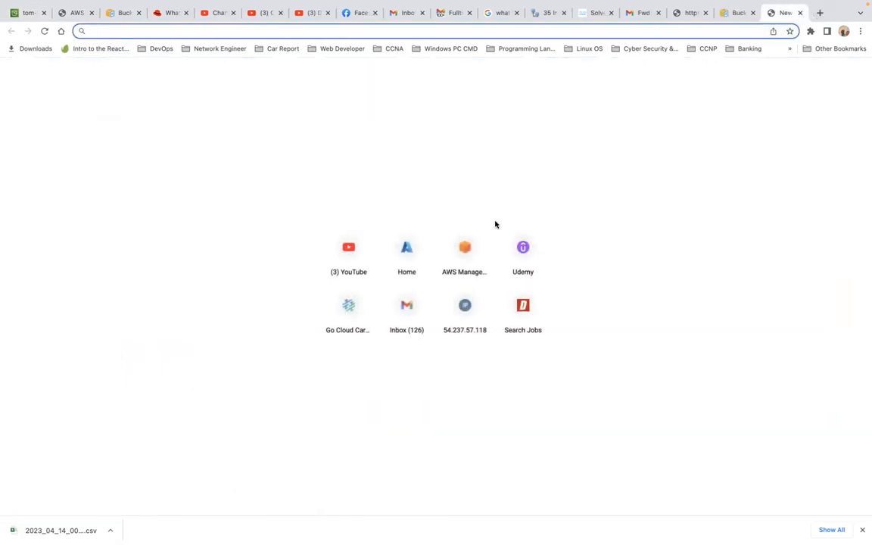
type("google.com")
key("Return")
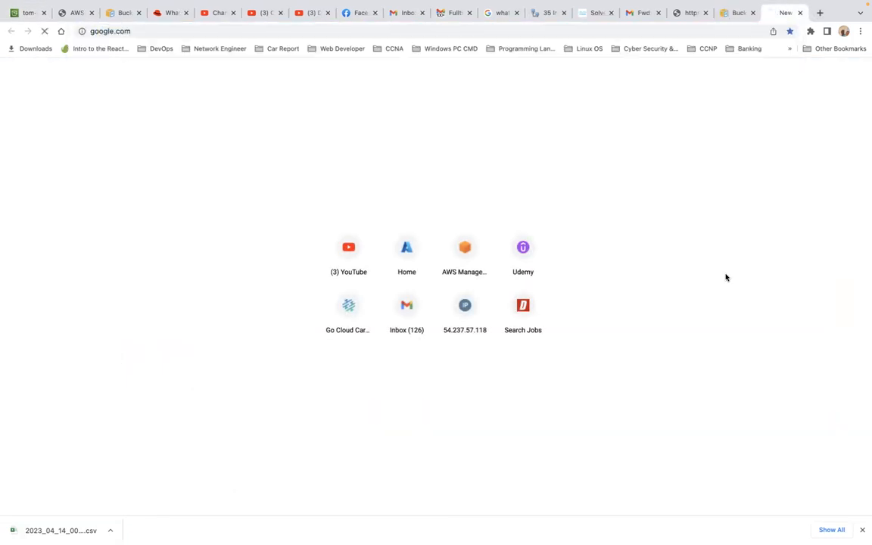
- Search Google for "what is s3 public access"
type("what is pub")
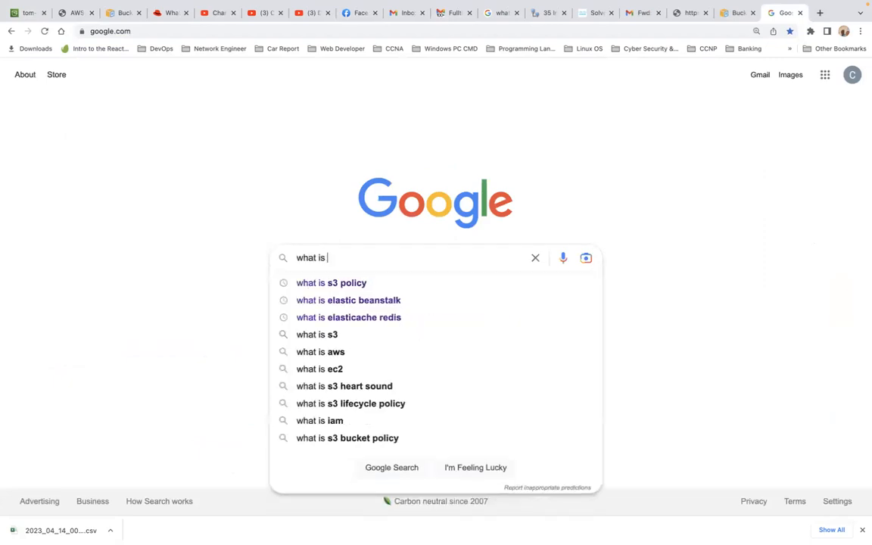
key("BackSpace")
key("BackSpace")
key("BackSpace")
type("s3 a")
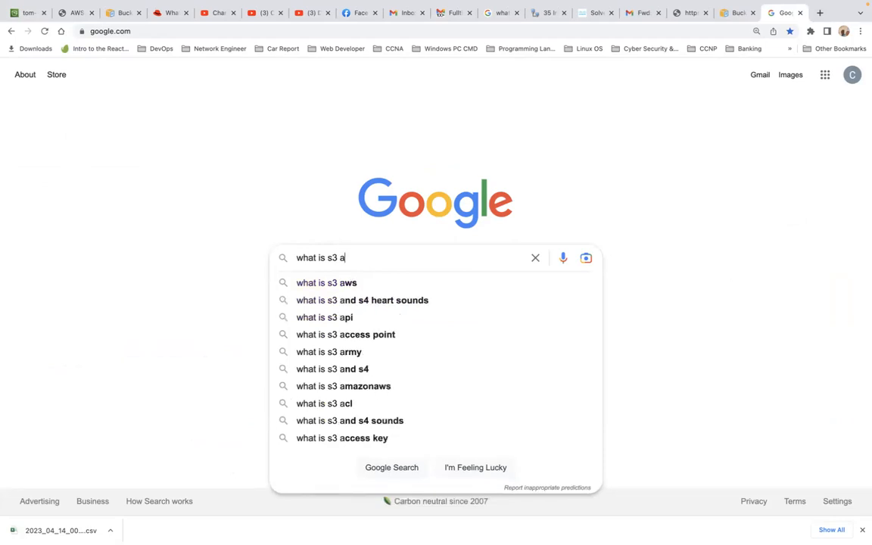
key("BackSpace")
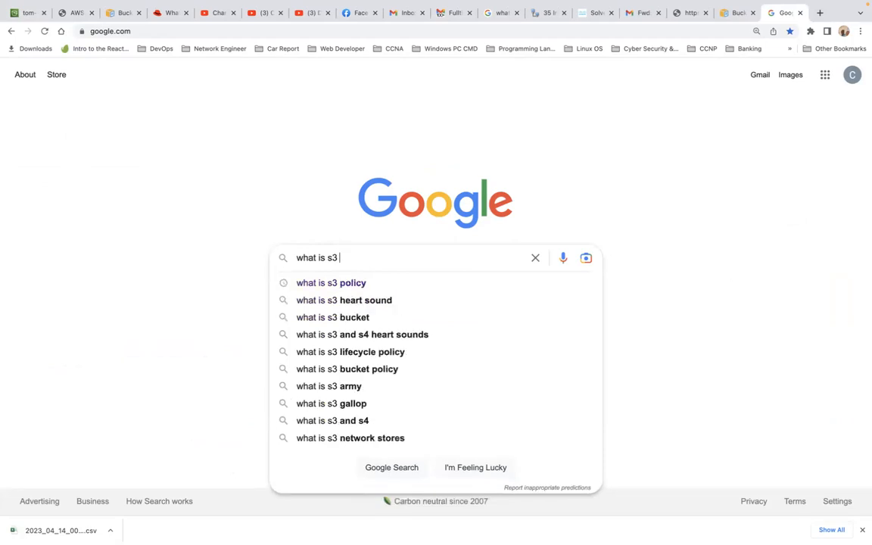
type("pu")
key("BackSpace")
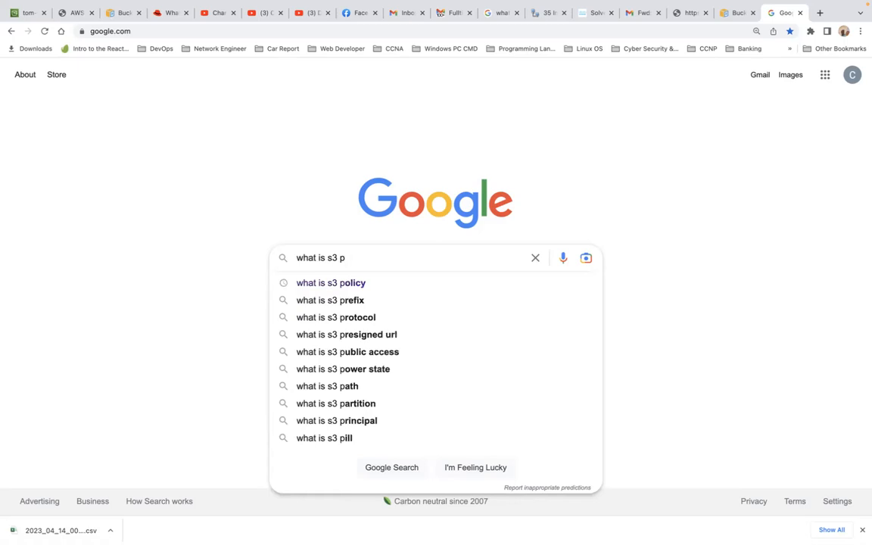
type("u")
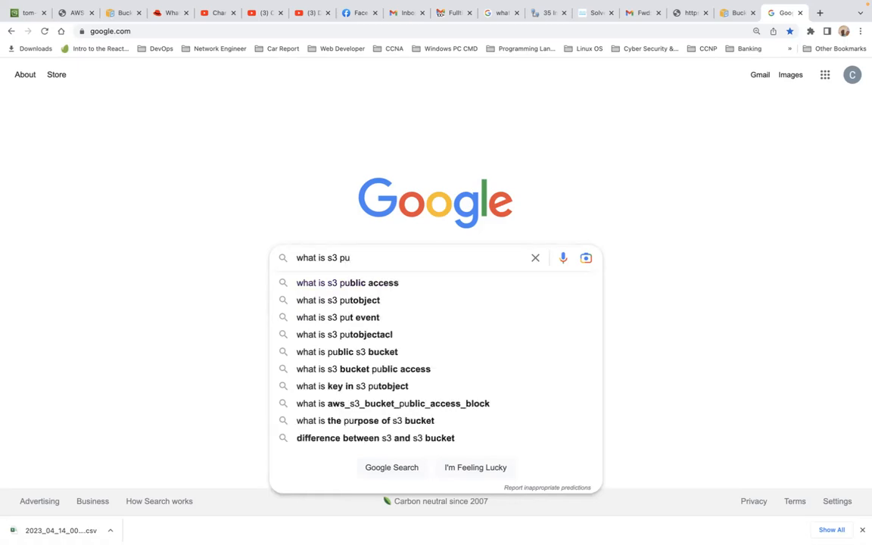
left_click(431, 286)
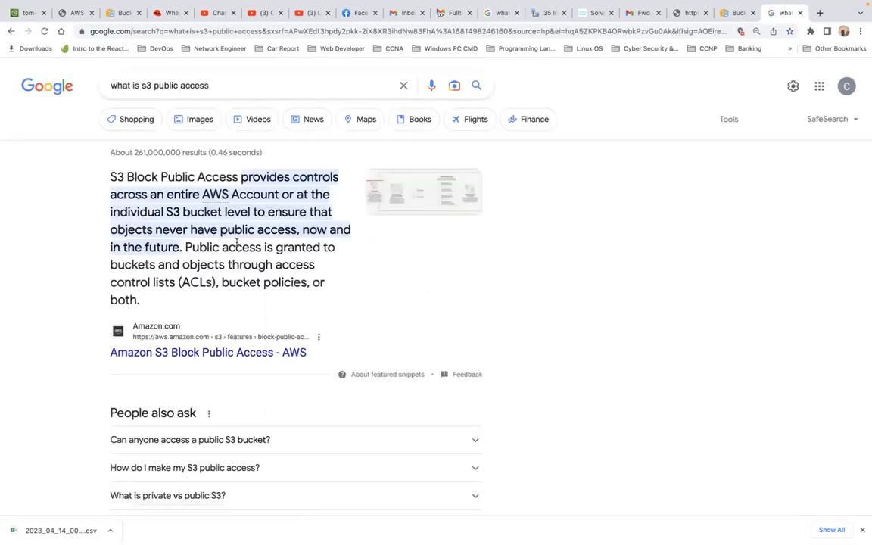
- Refine the search to "what is s3 public access used for" and expand the related question "Can anyone access a public S3 bucket?"
left_click(259, 89)
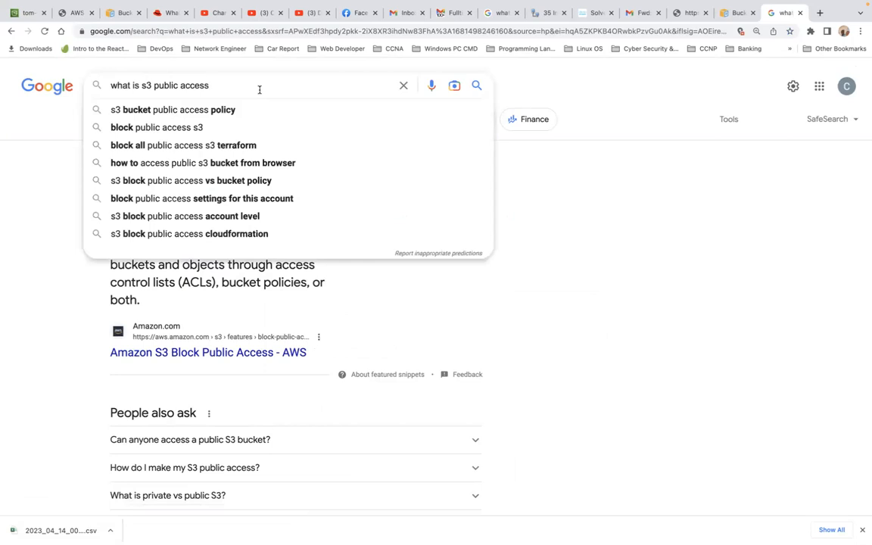
type("user")
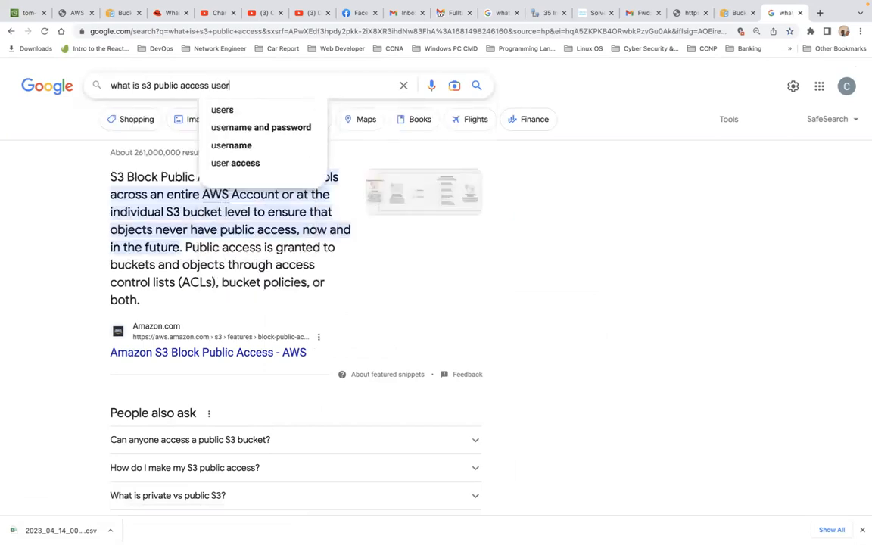
key("BackSpace")
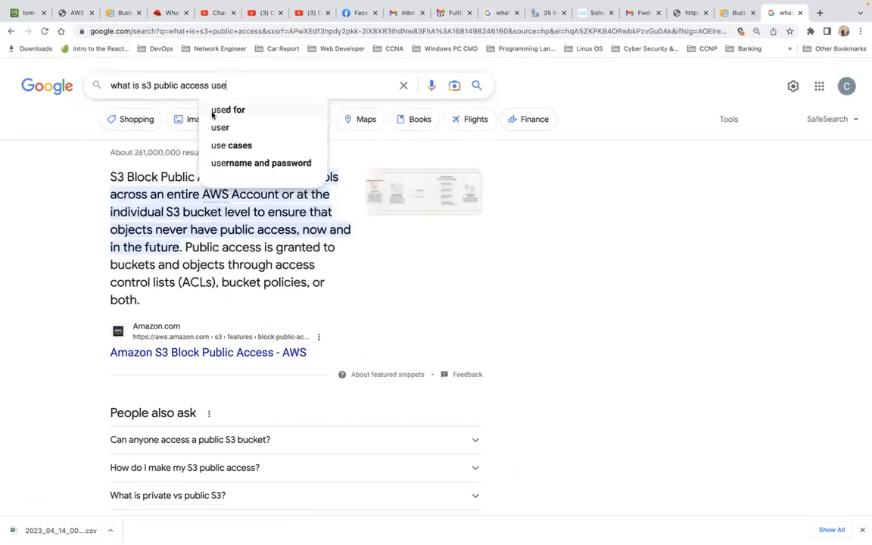
left_click(216, 112)
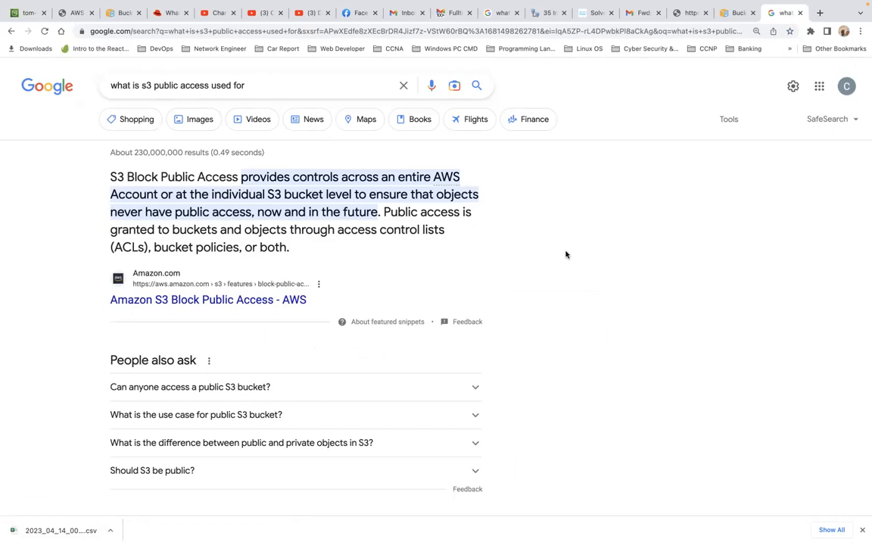
scroll(566, 255, "down", 1)
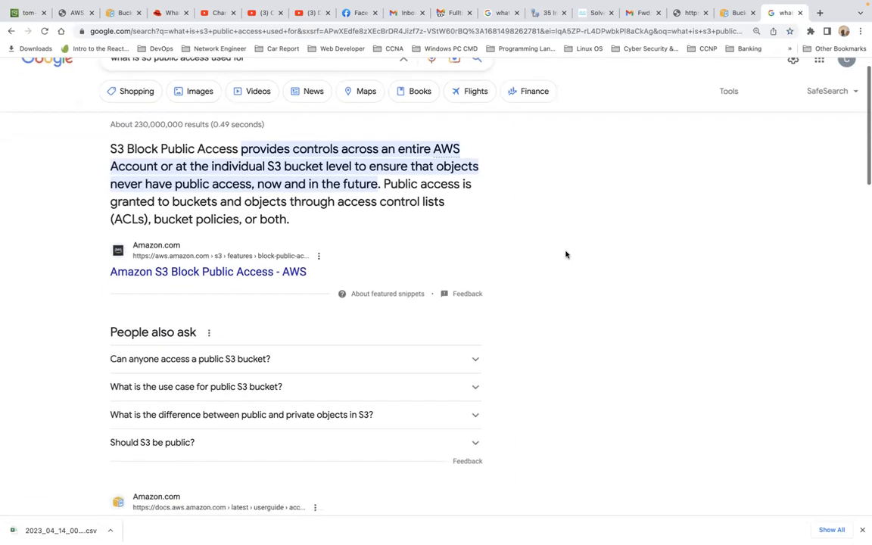
left_click(475, 356)
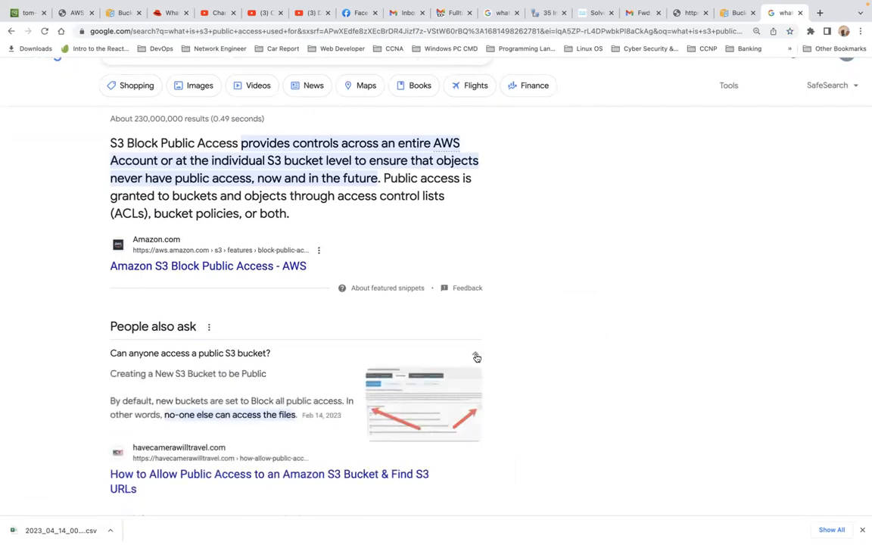
- Look through the related questions and web results on what S3 public access is used for
scroll(541, 415, "down", 4)
scroll(541, 416, "down", 4)
scroll(542, 415, "down", 2)
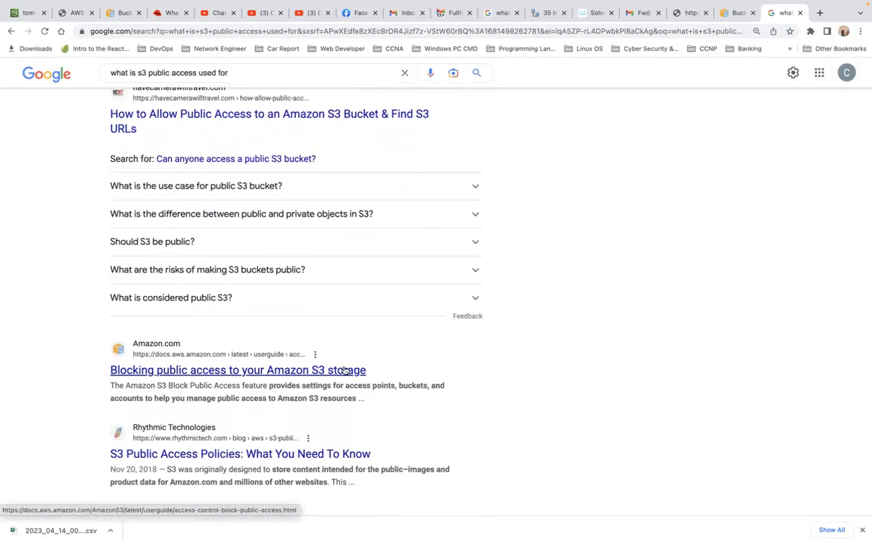
scroll(443, 380, "up", 10)
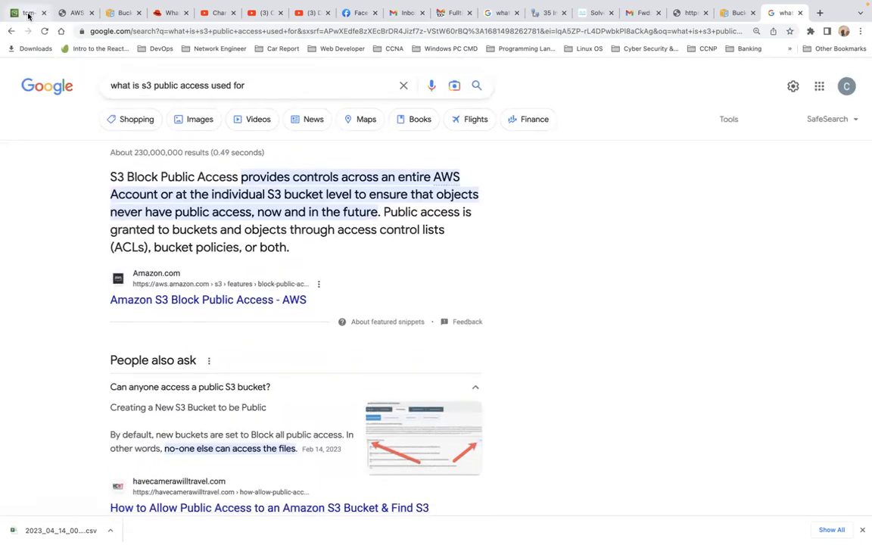
- Return to the S3 console and open the Bruxells.jpg object from the tom-test-buckets-s3 bucket
left_click(28, 14)
left_click(366, 259)
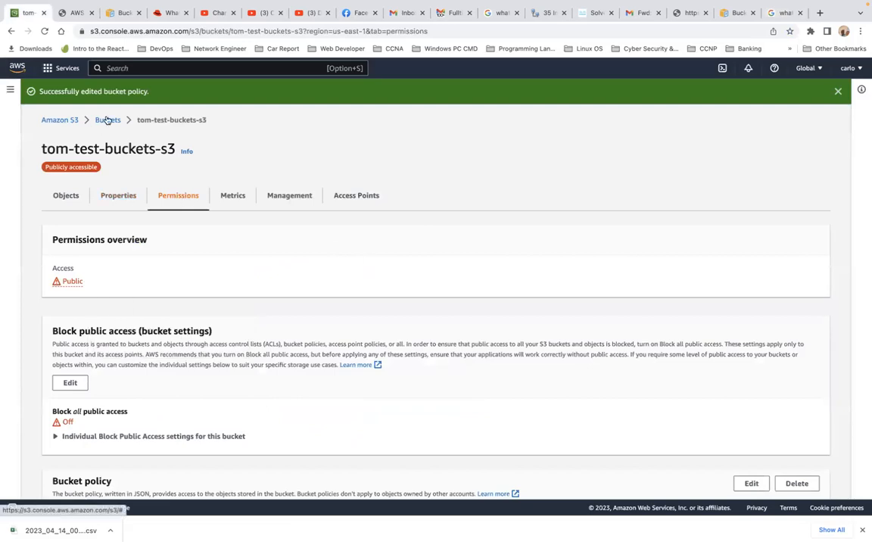
left_click(107, 120)
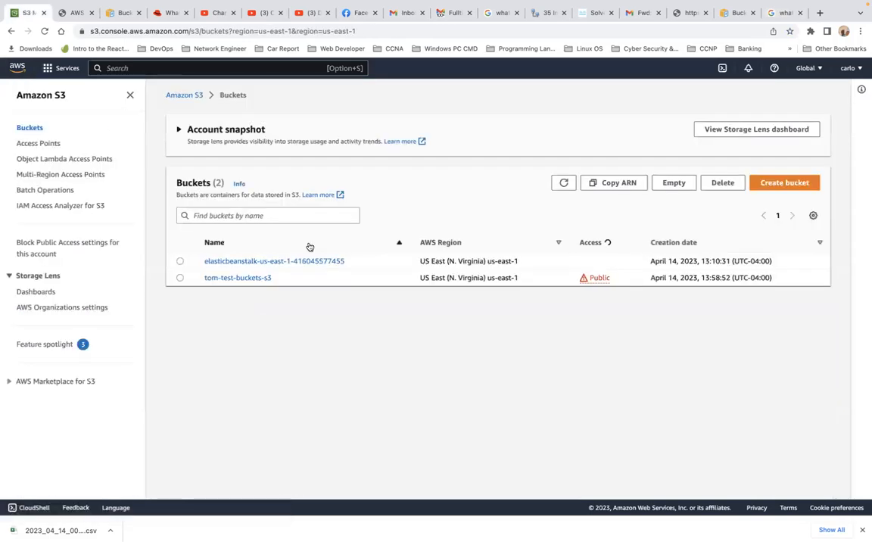
left_click(237, 278)
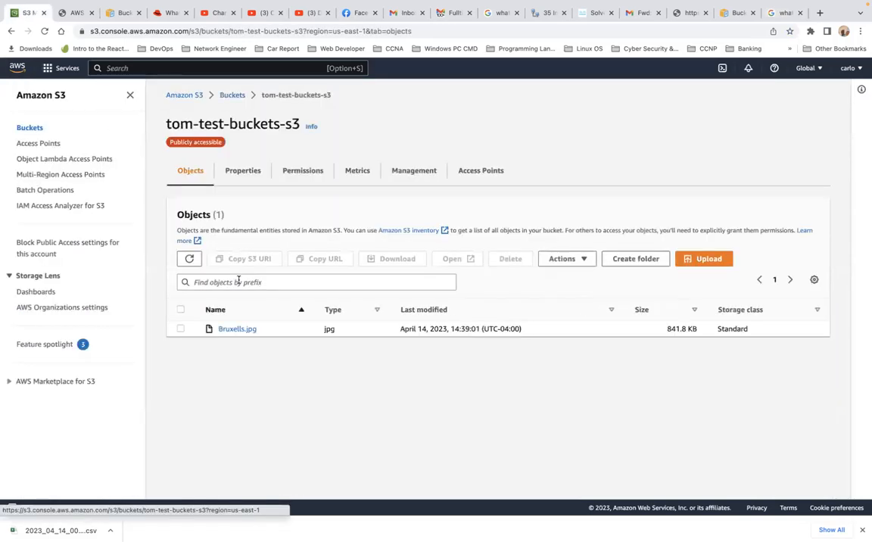
left_click(223, 333)
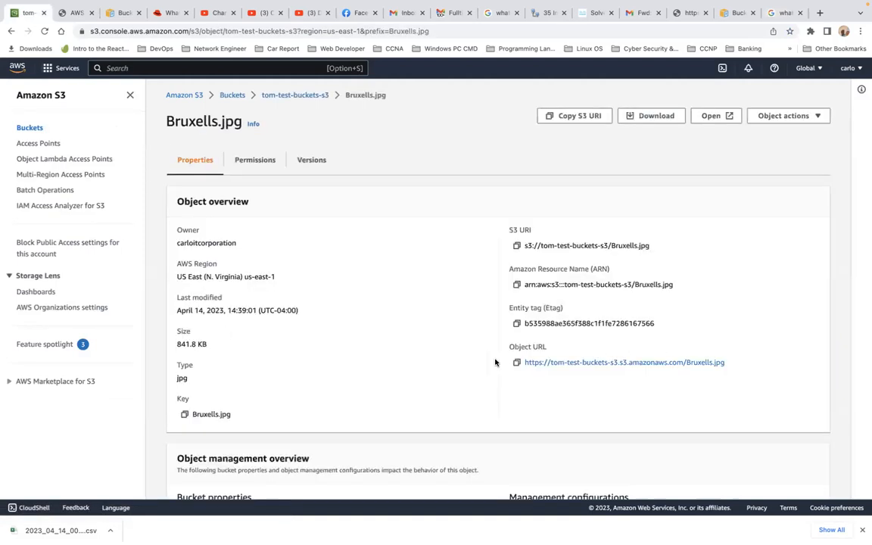
- Check the already open object URL page for Bruxells.jpg and view the object's permissions in the S3 console
left_click(682, 13)
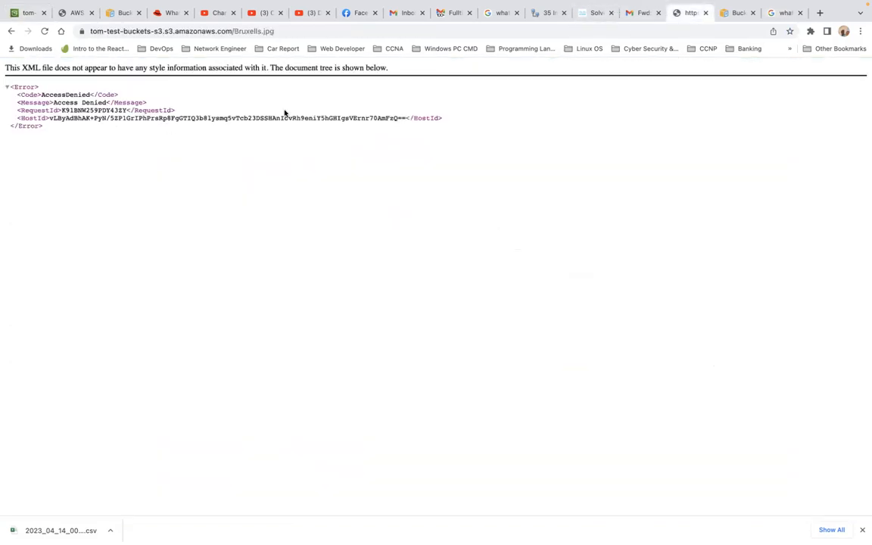
left_click(29, 15)
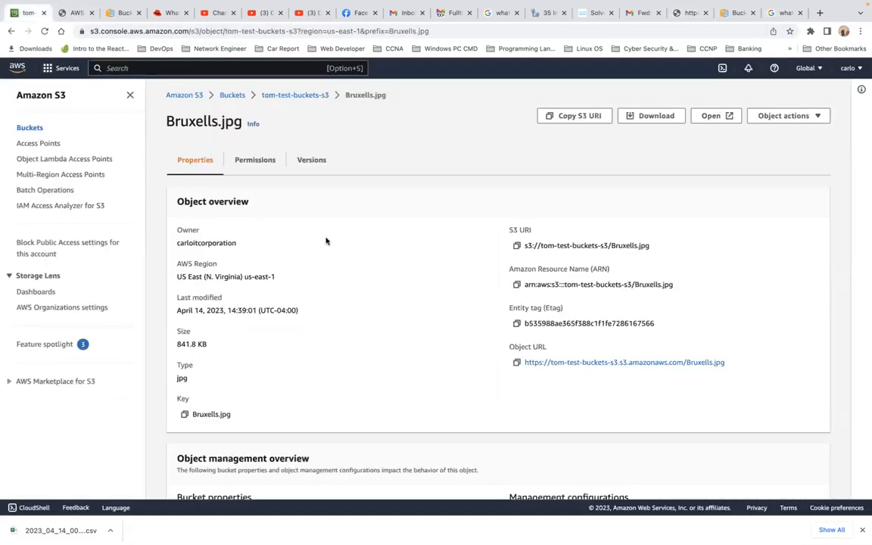
left_click(255, 169)
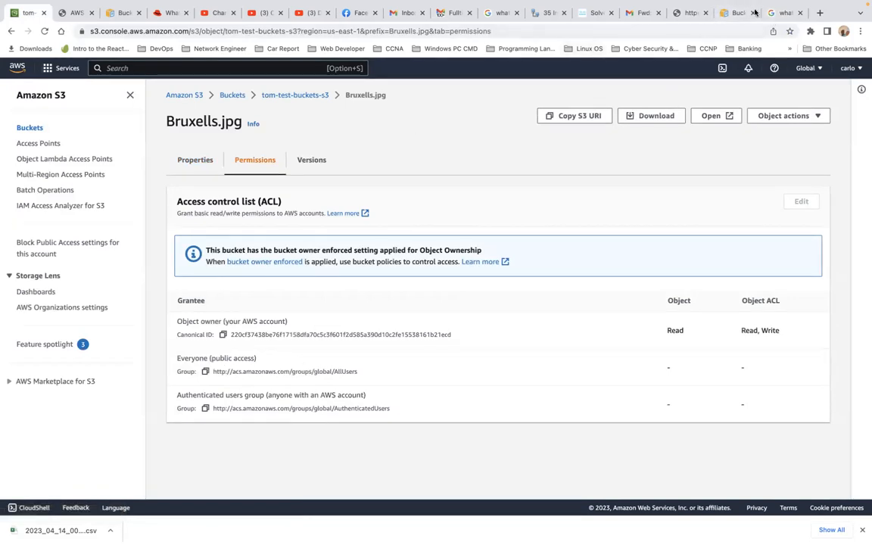
- Reload the Bruxells.jpg object URL to test public access, and return to the bucket list in the S3 console
left_click(693, 13)
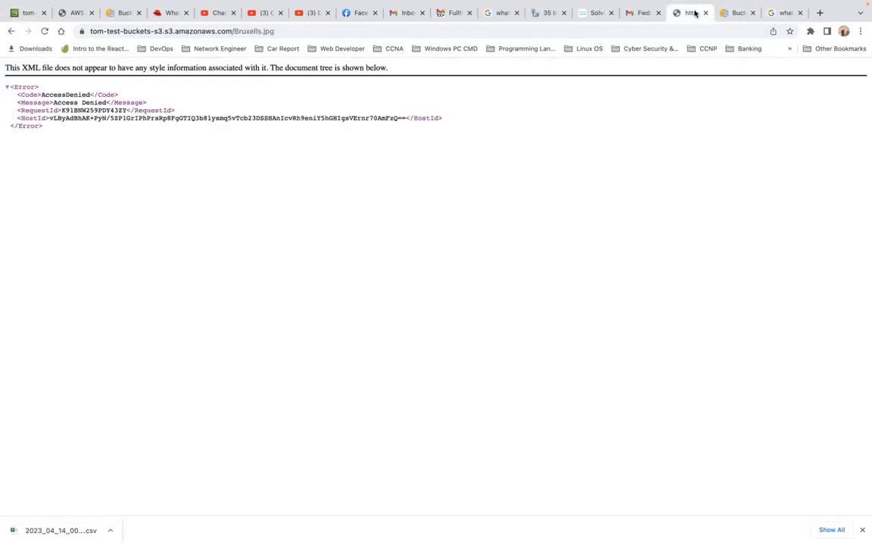
left_click(45, 32)
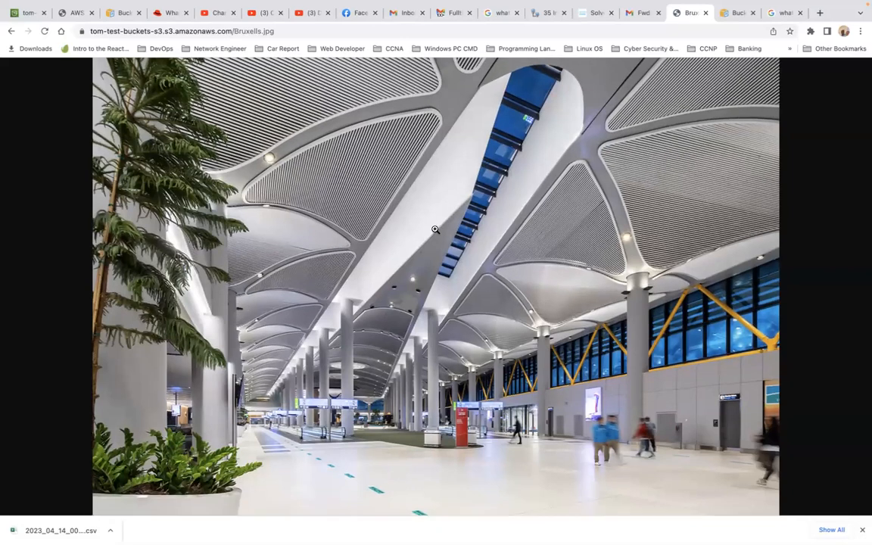
left_click(28, 15)
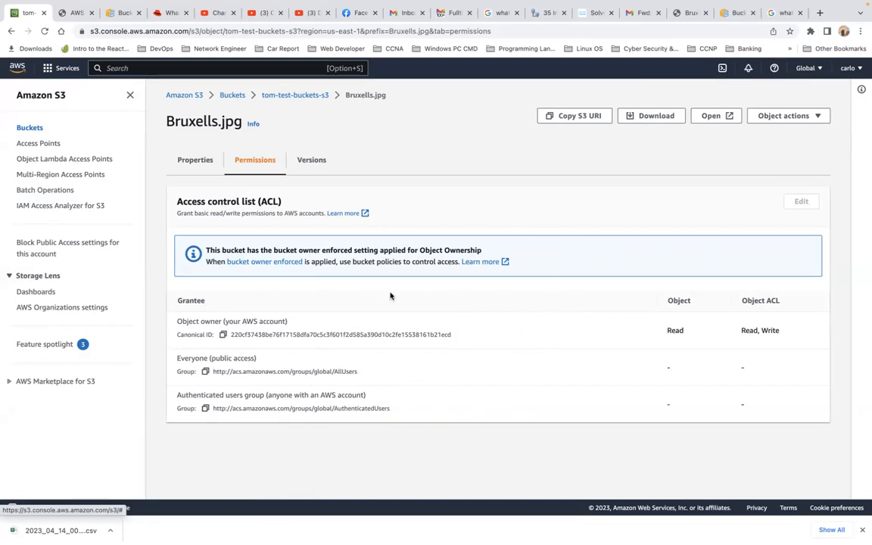
left_click(233, 94)
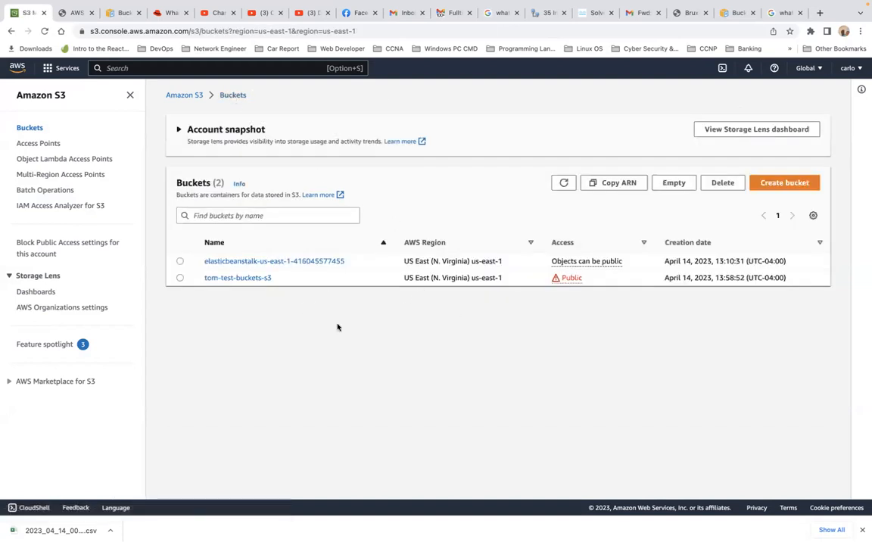